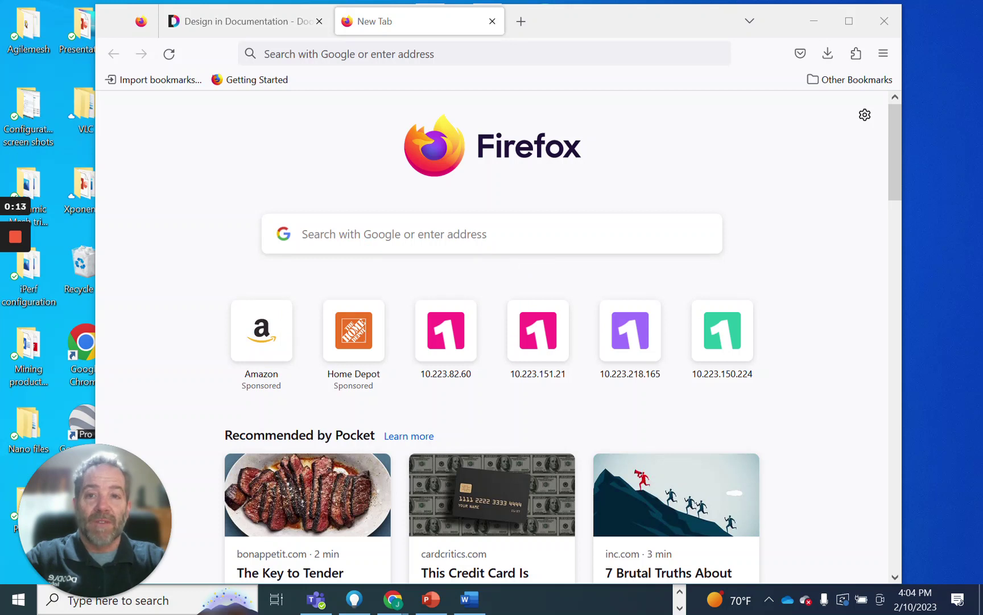
# Activate the Firefox window on the New Tab page, ready to enter an address.
pyautogui.click(373, 26)
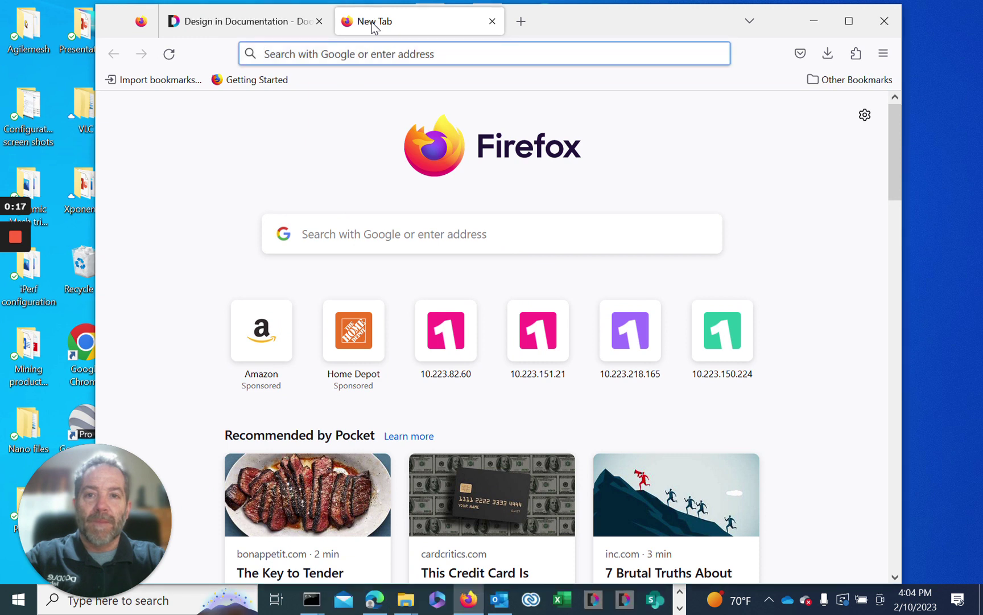
# Go to doodlelabs.com and follow the footer's Design In Resources link to the registration page.
pyautogui.click(260, 54)
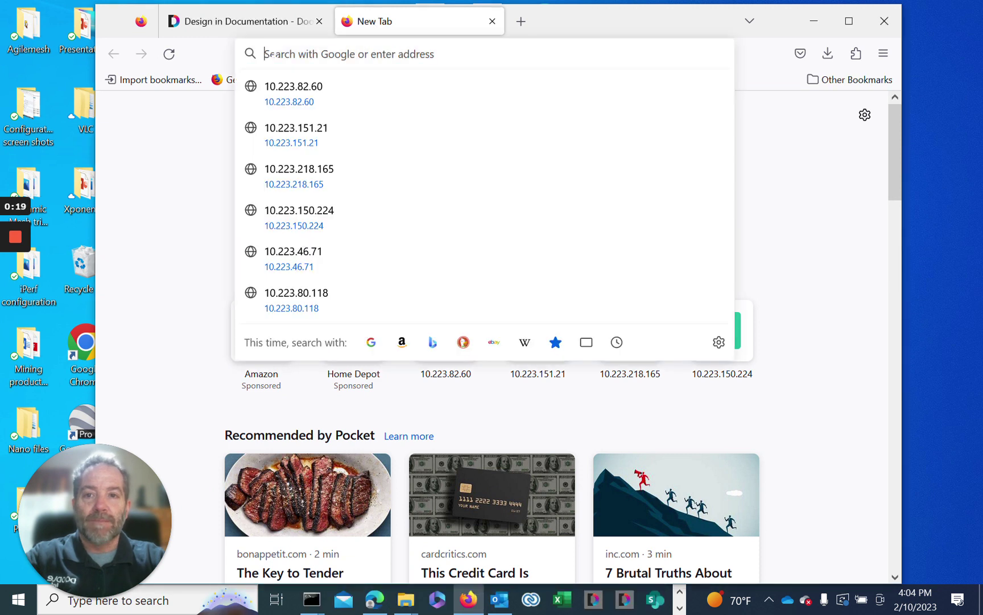
pyautogui.write('www.d')
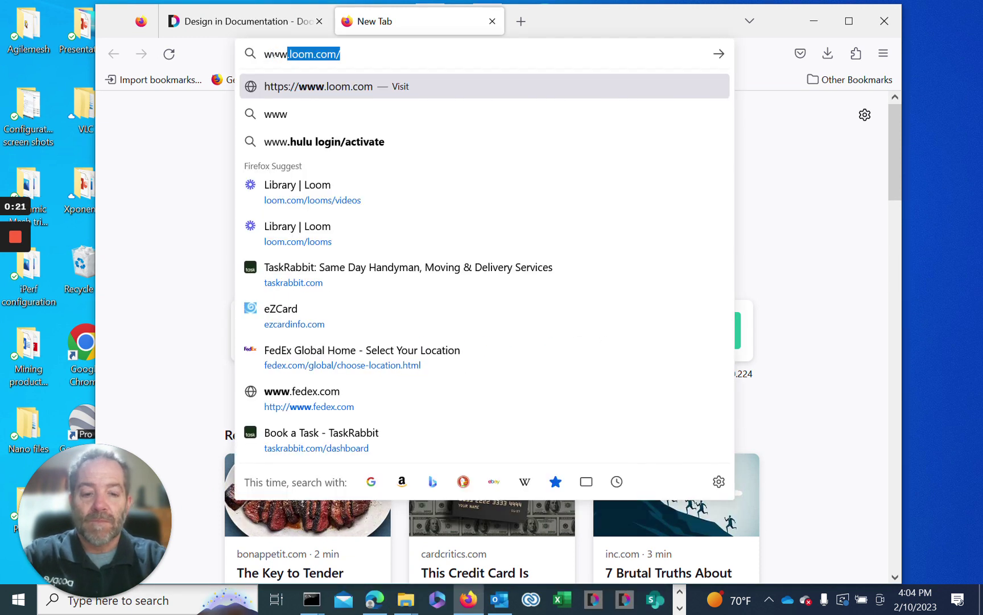
pyautogui.write('oo')
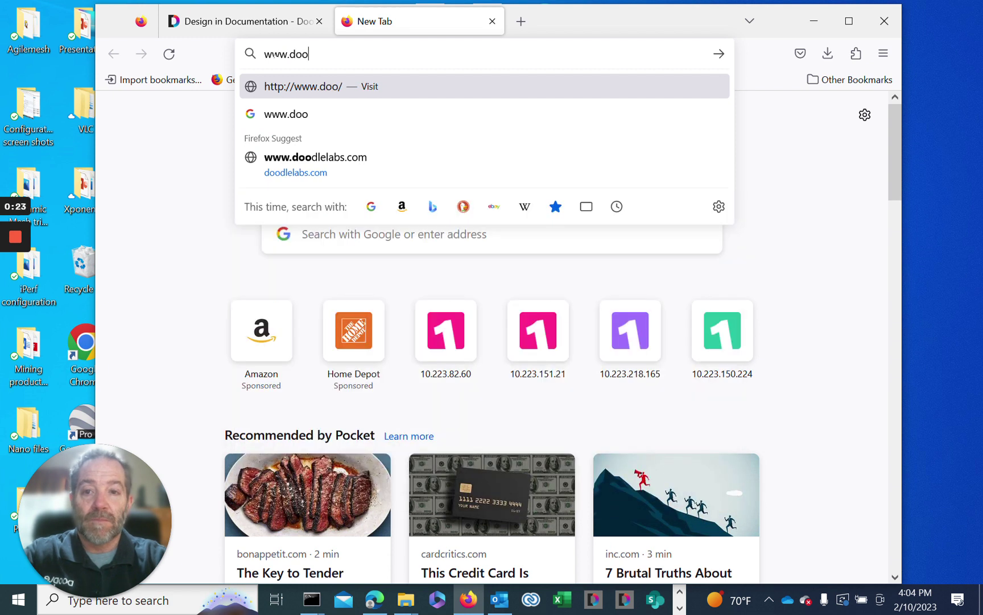
pyautogui.click(293, 156)
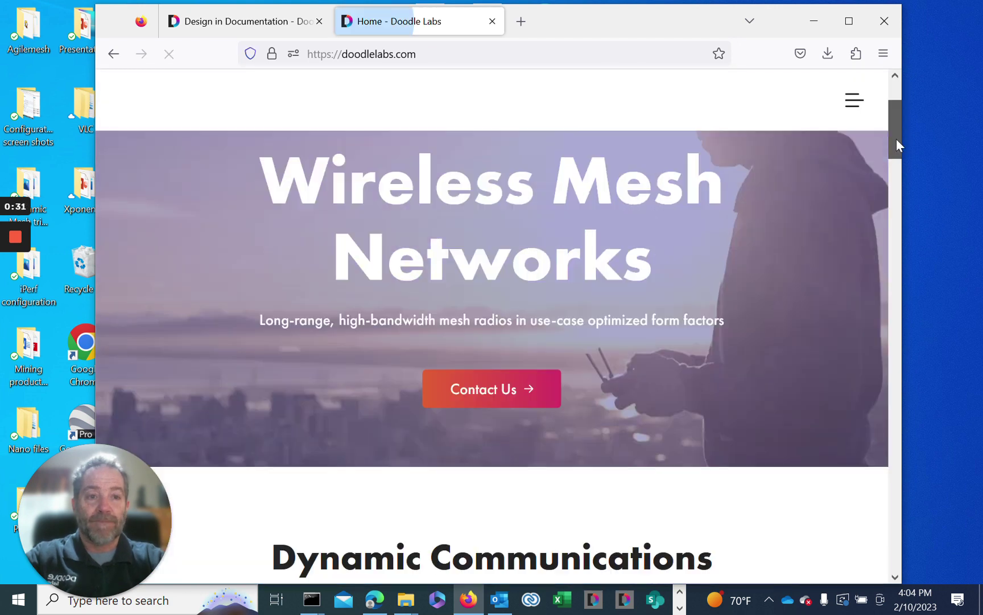
pyautogui.scroll(-2, 895, 131)
pyautogui.moveTo(897, 161); pyautogui.dragTo(886, 557)
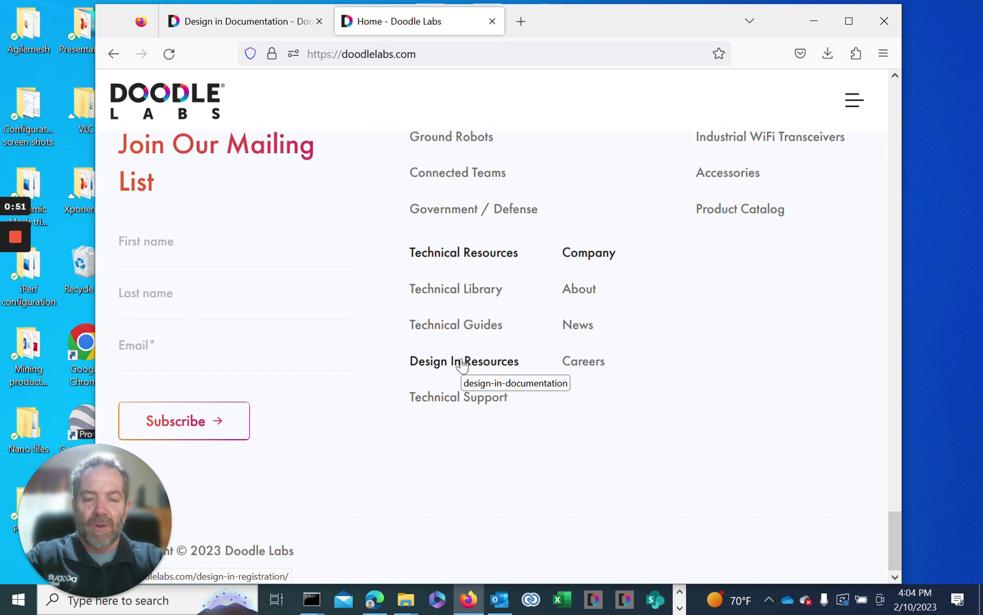
pyautogui.click(462, 362)
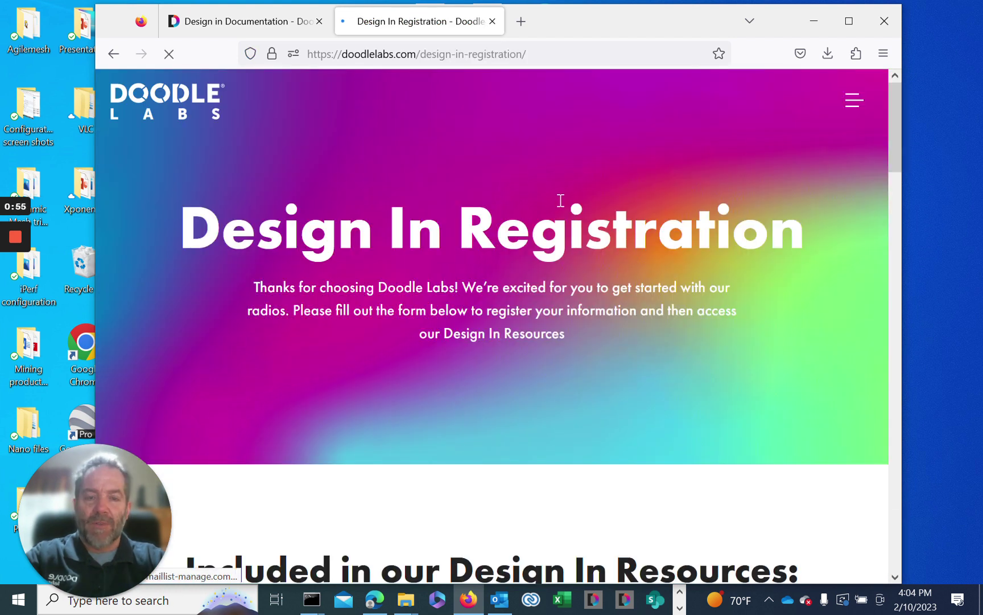
# Return to the Design in Documentation tab and scroll past the -2L, -2K and -2J packages to Mesh Rider Firmware.
pyautogui.scroll(-4, 560, 200)
pyautogui.scroll(-10, 566, 198)
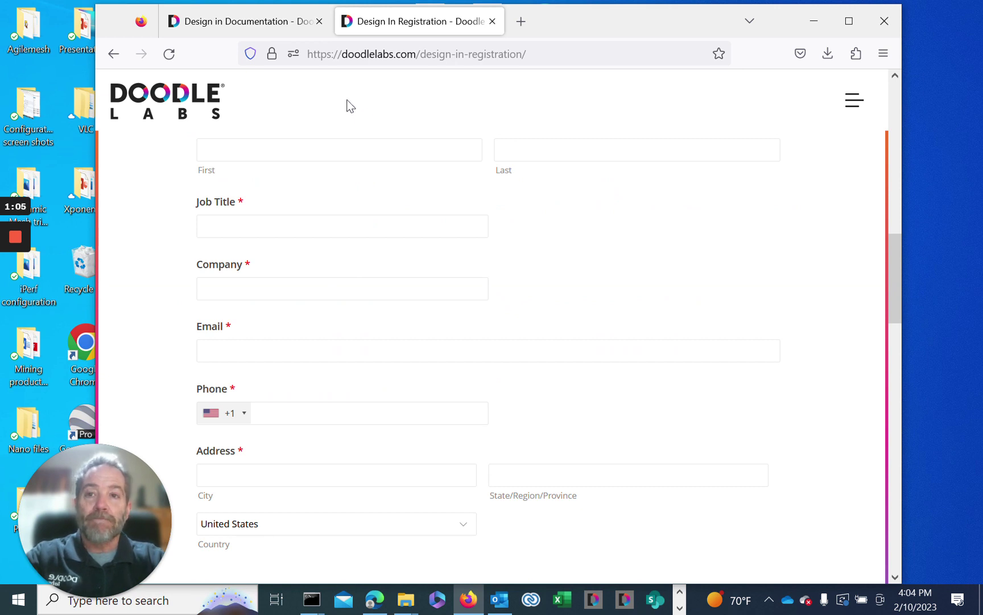
pyautogui.click(254, 28)
pyautogui.scroll(15, 599, 192)
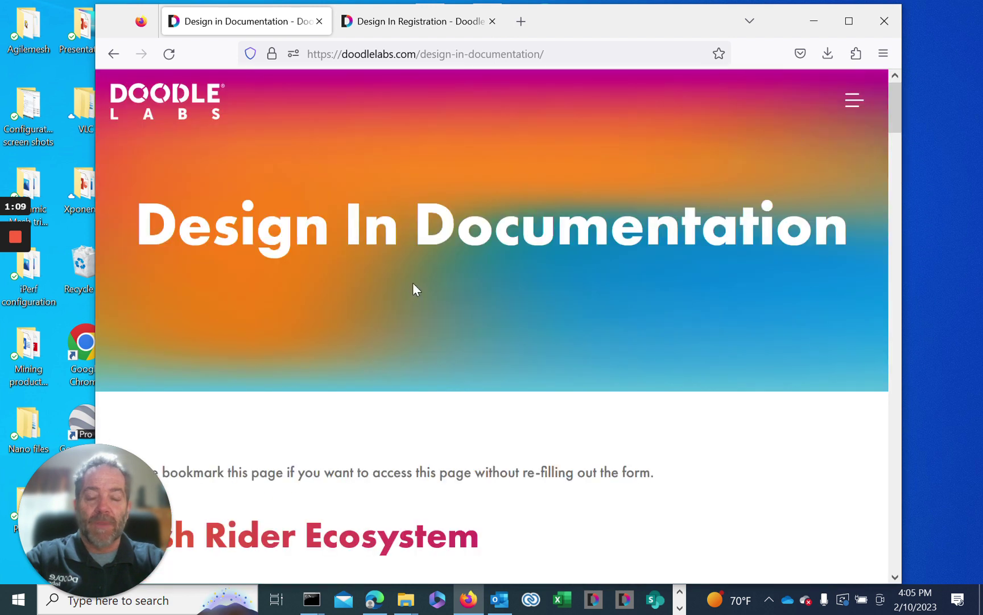
pyautogui.scroll(-7, 412, 287)
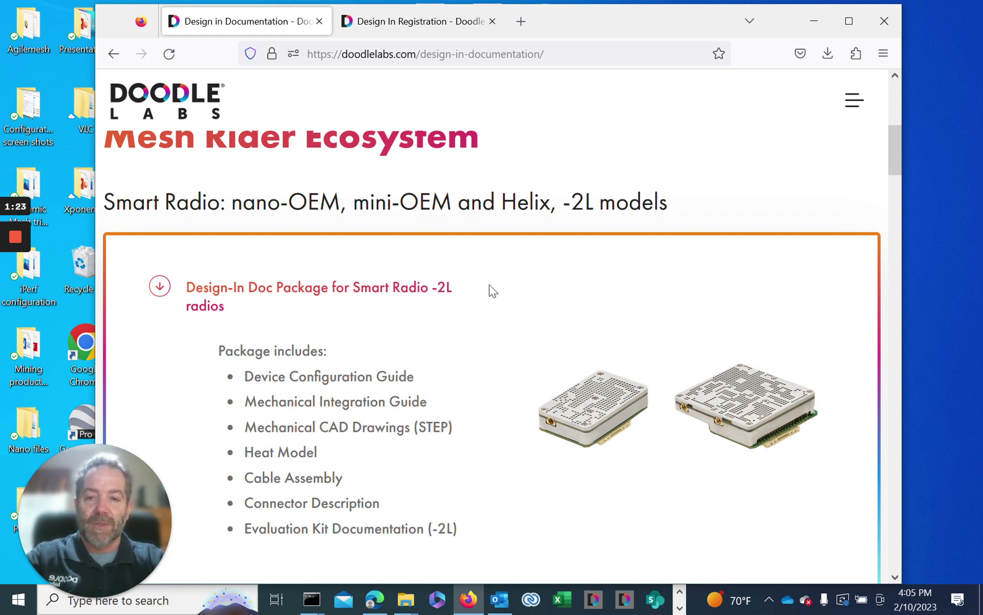
pyautogui.scroll(-8, 489, 290)
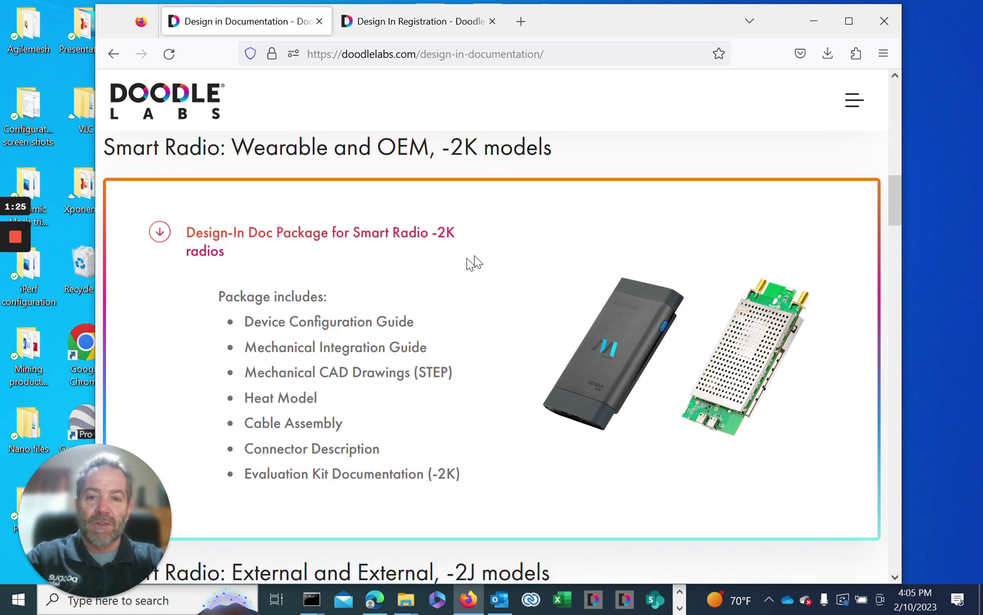
pyautogui.scroll(-3, 391, 284)
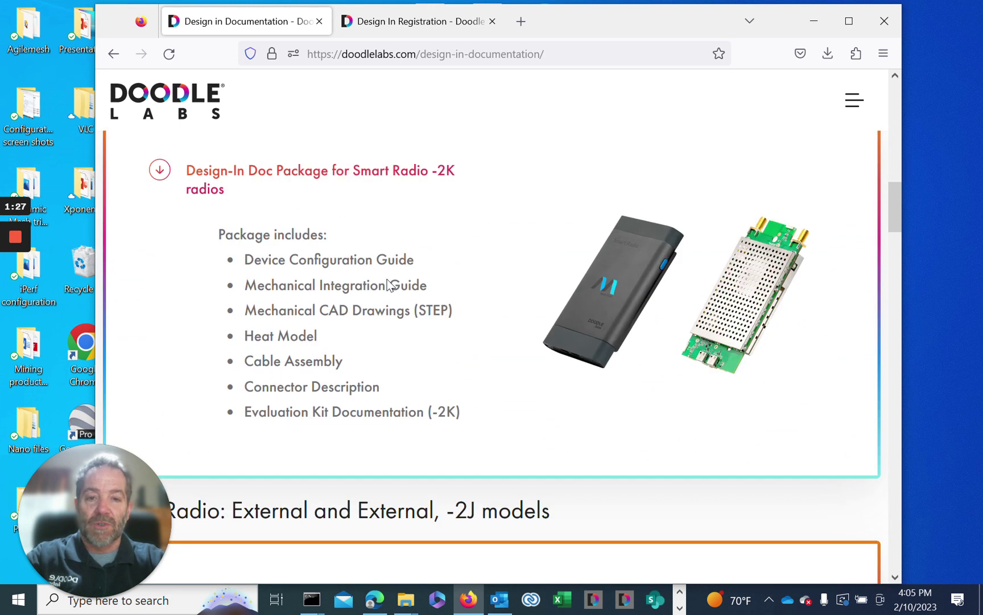
pyautogui.scroll(-4, 403, 292)
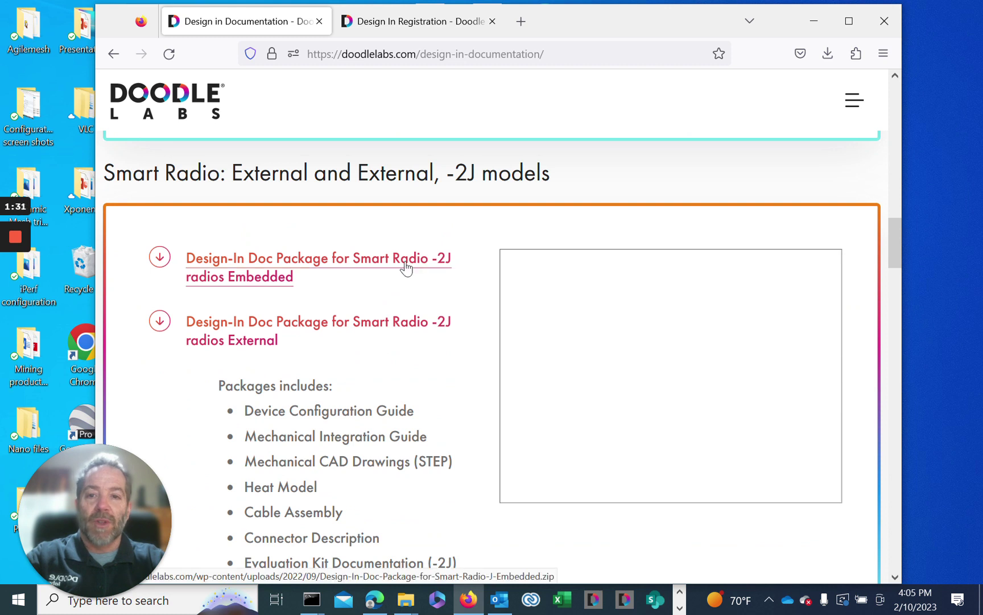
pyautogui.scroll(-8, 529, 267)
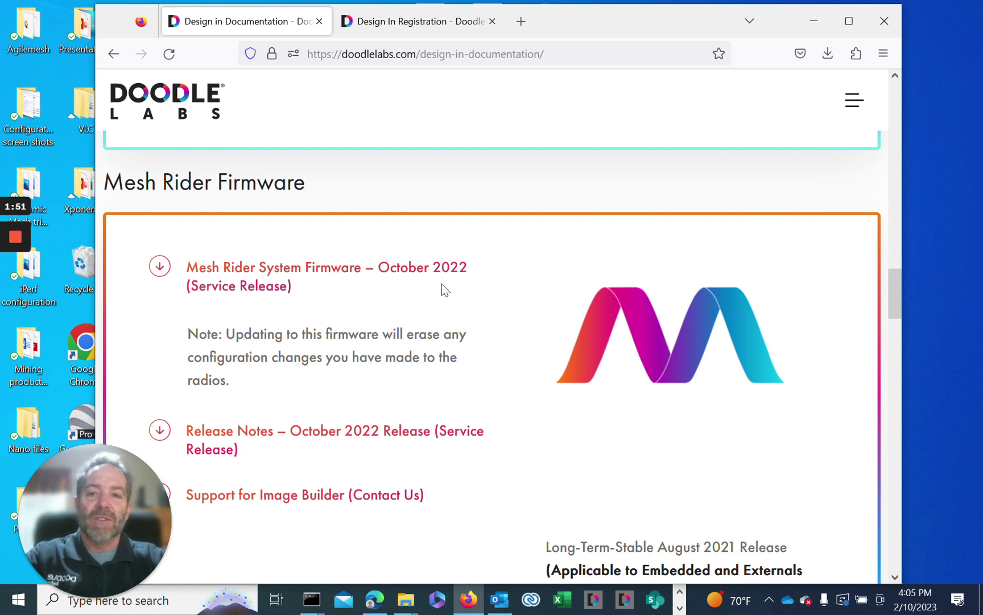
# Download the Mesh Rider System Firmware October 2022 Service Release zip and open it from Downloads.
pyautogui.click(340, 272)
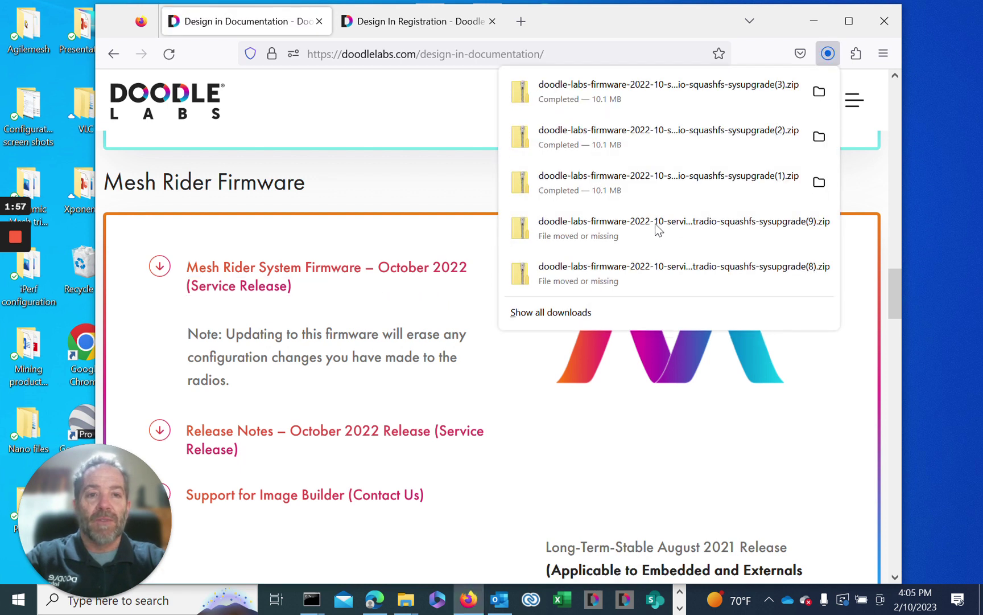
pyautogui.click(744, 95)
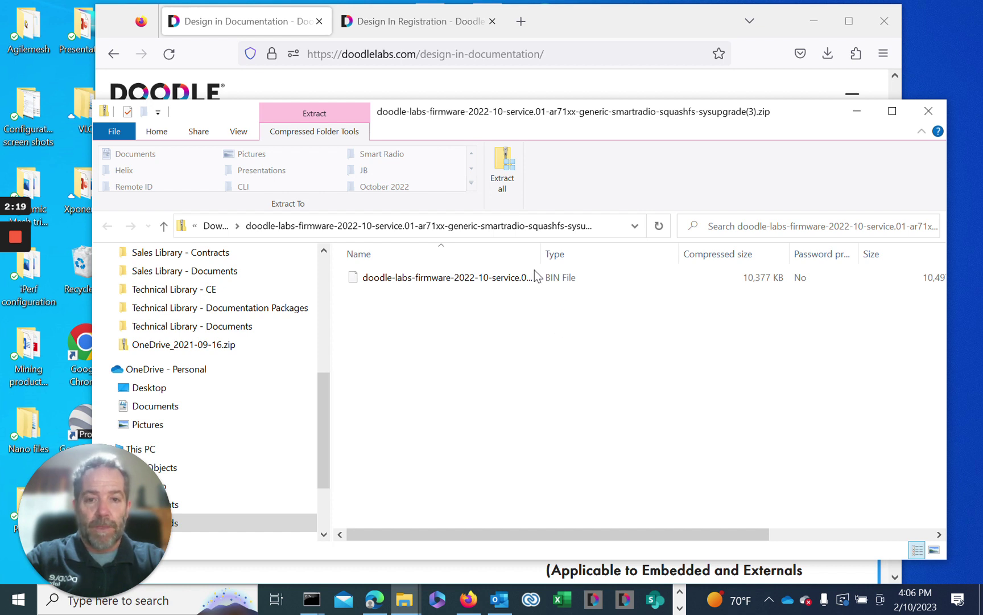
# Copy the sysupgrade .bin file out of the firmware zip, then show the desktop with Win+D.
pyautogui.moveTo(541, 254); pyautogui.dragTo(794, 272)
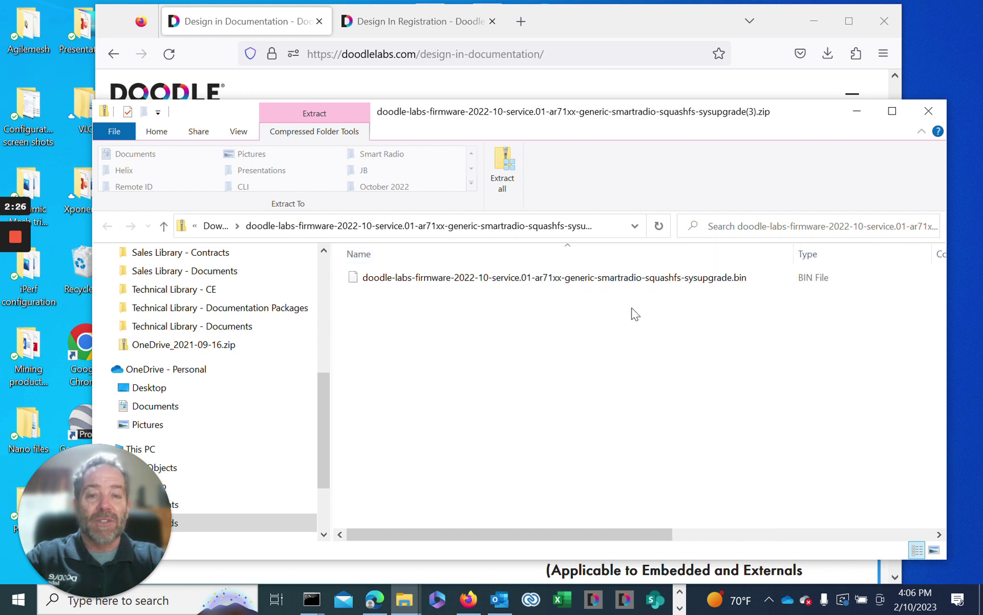
pyautogui.click(492, 279)
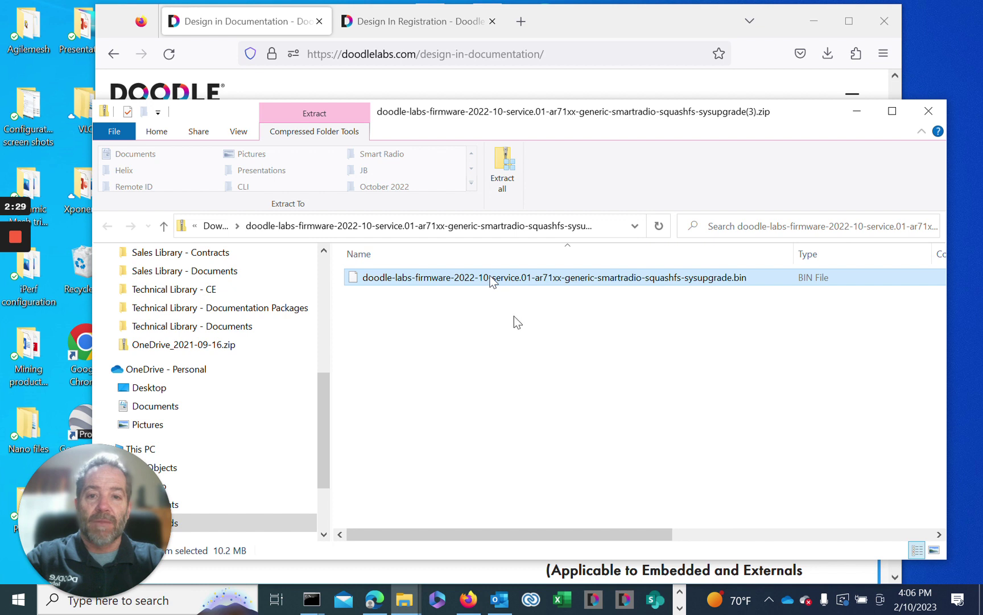
pyautogui.rightClick(365, 278)
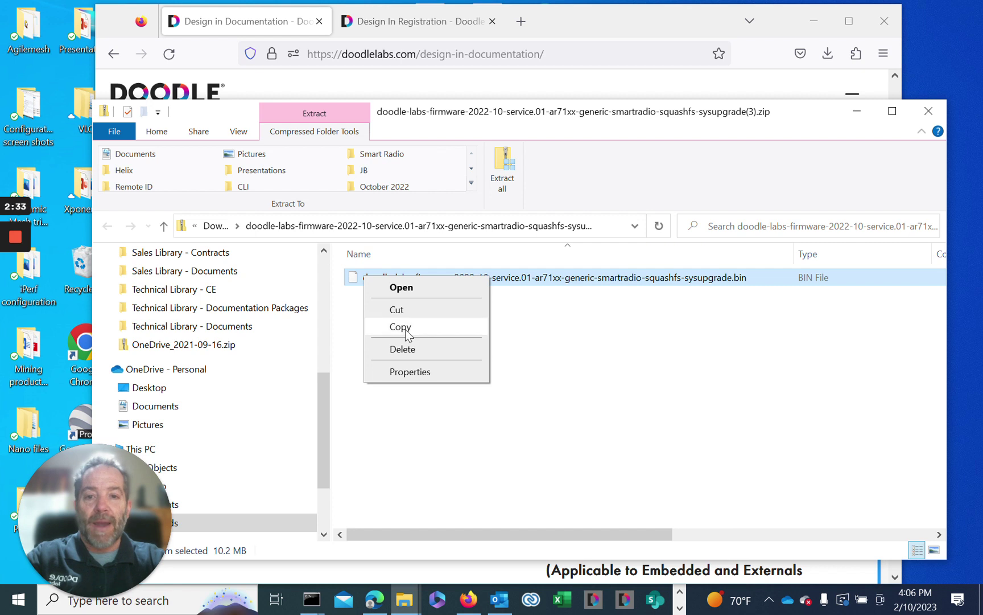
pyautogui.click(401, 326)
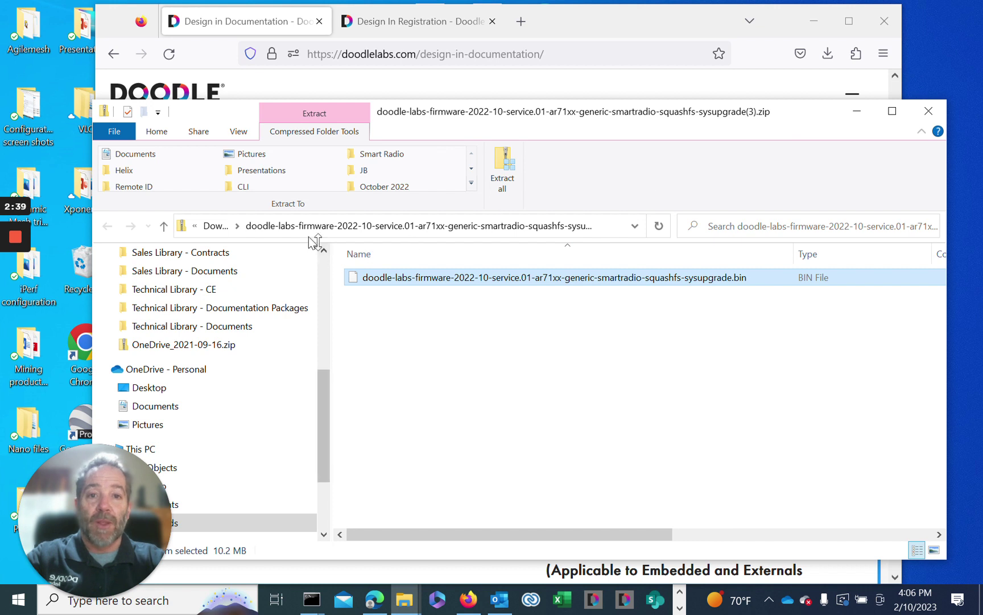
pyautogui.moveTo(15, 310)
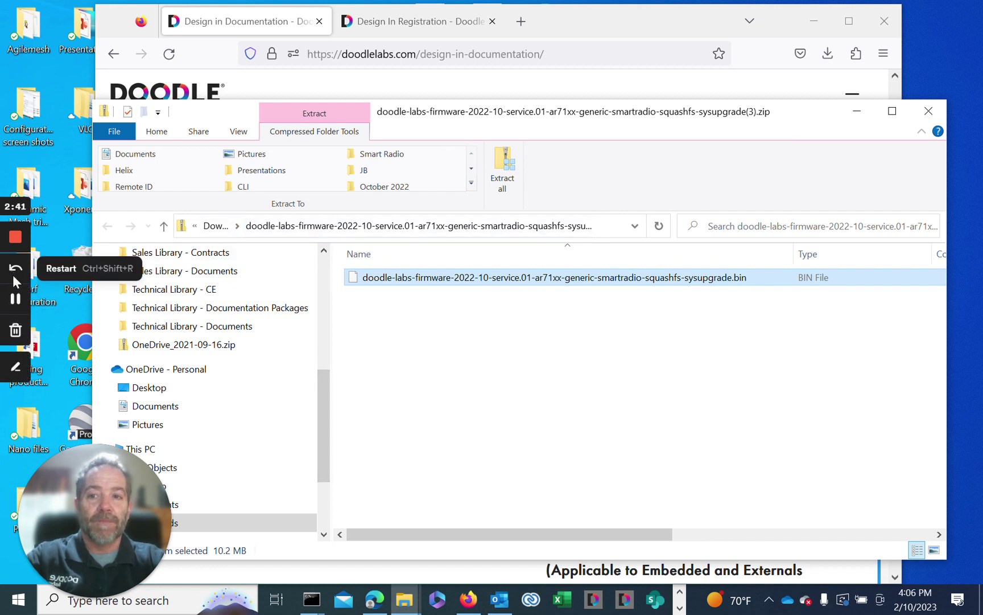
pyautogui.press('super+d')
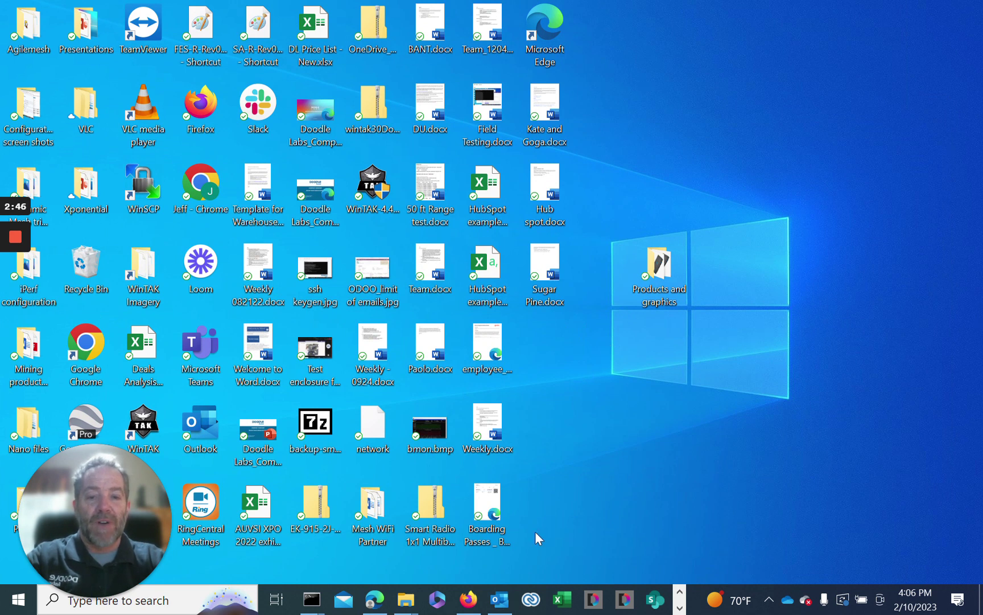
# Open a new Firefox tab and load the radio address, mistyped as 10.223.56.71.
pyautogui.click(468, 598)
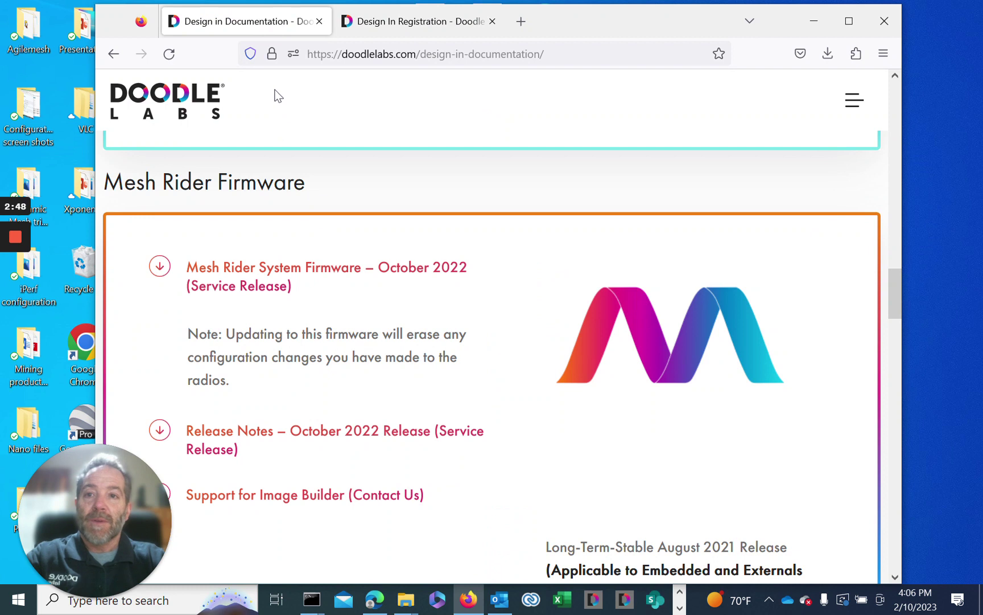
pyautogui.click(140, 21)
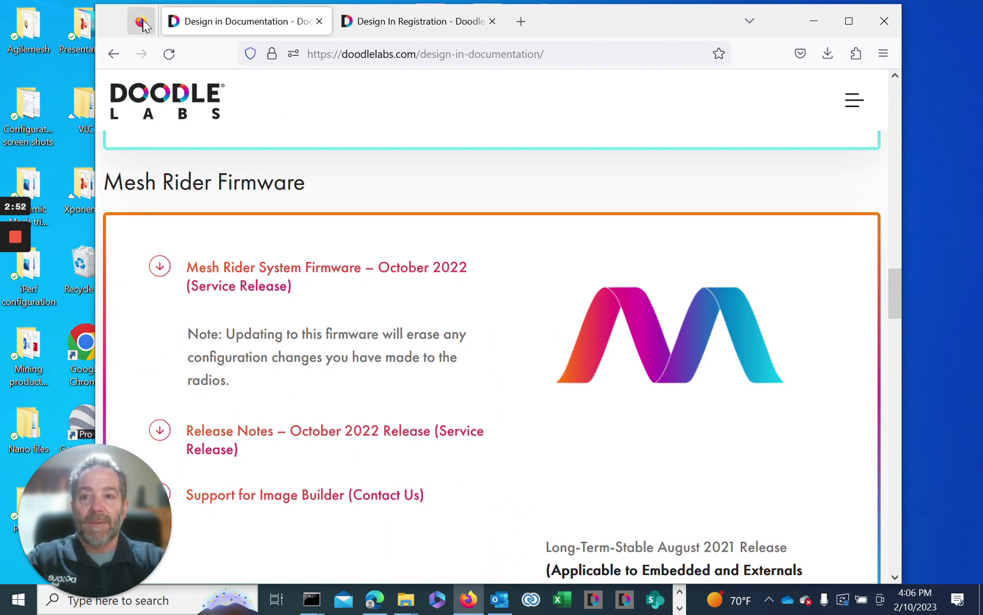
pyautogui.click(521, 21)
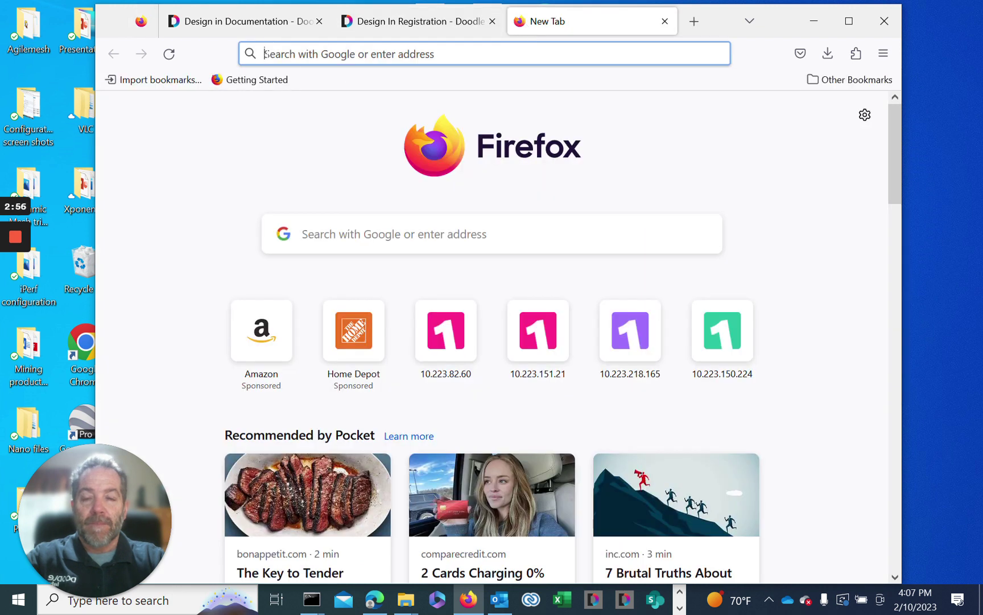
pyautogui.press('Down')
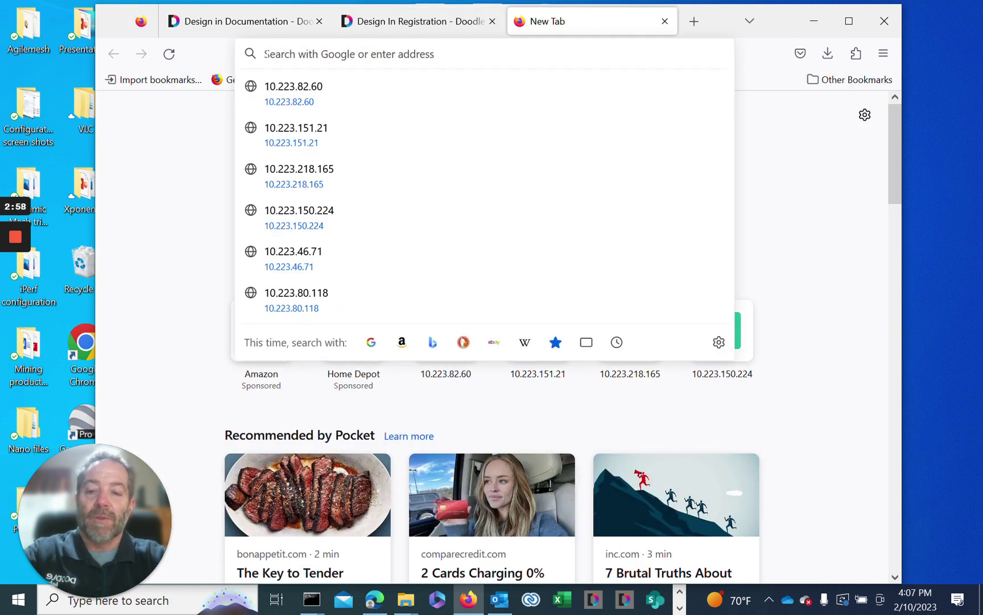
pyautogui.write('10.223')
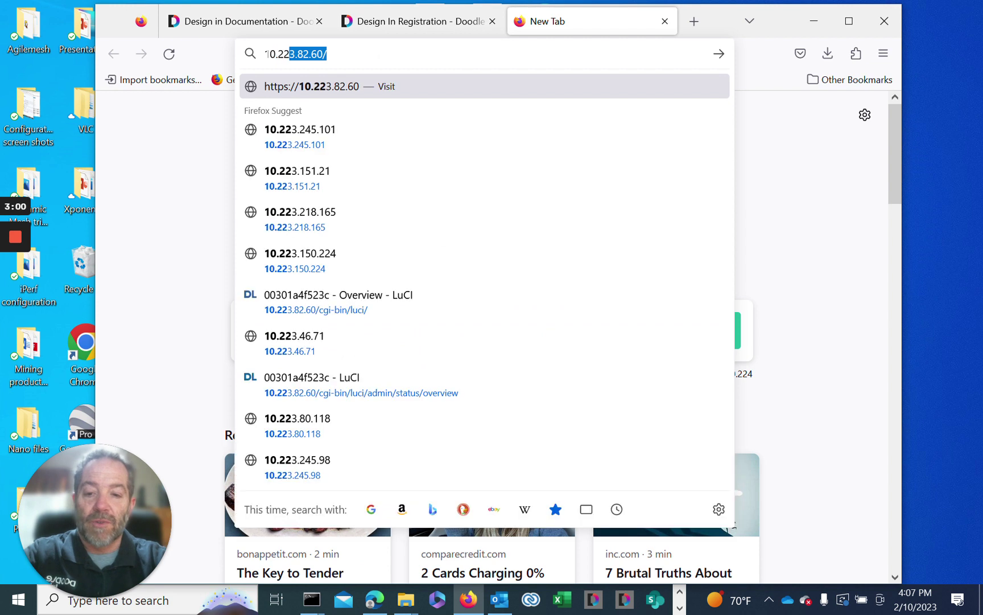
pyautogui.write('.')
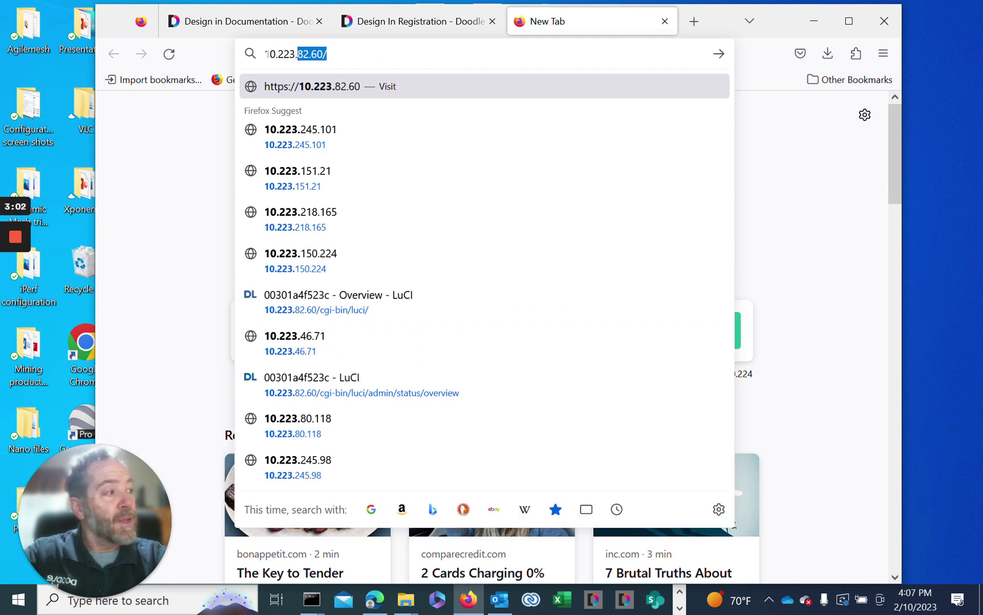
pyautogui.write('56')
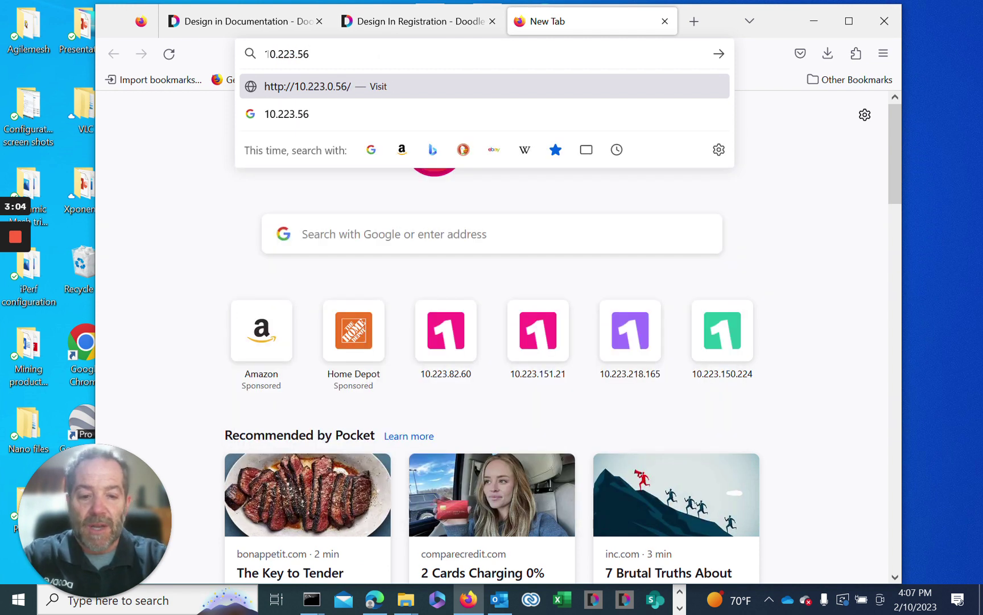
pyautogui.write('.71')
pyautogui.press('Return')
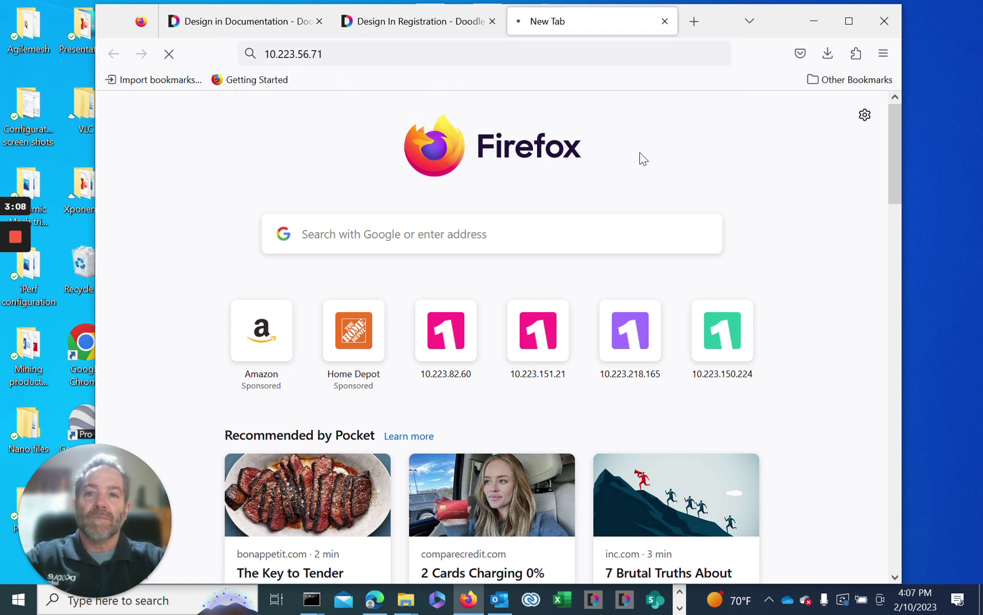
# Correct the address to 10.223.46.71, load the radio's login page, and maximize the window.
pyautogui.hotkey('ctrl', 'l')
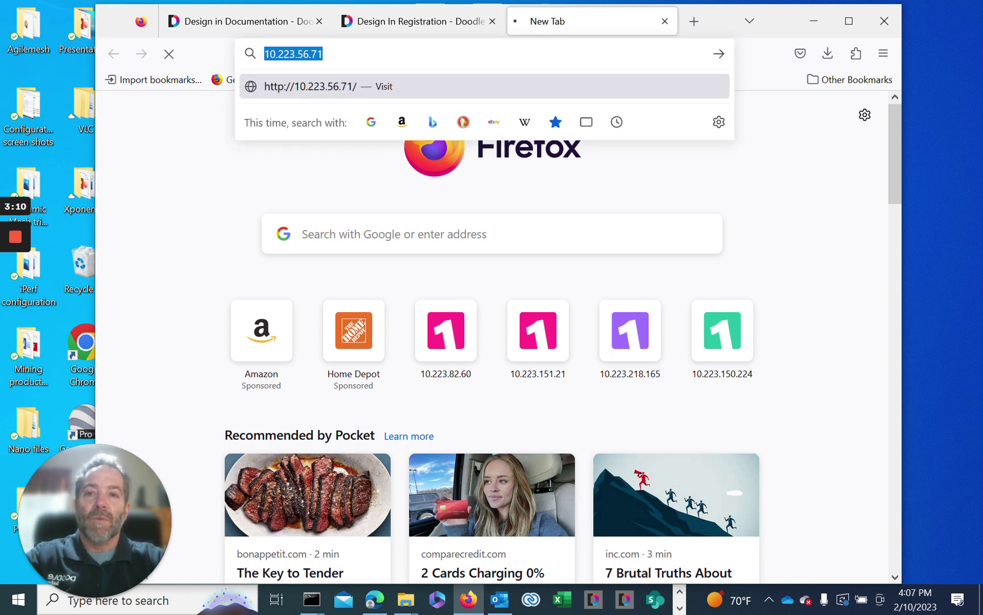
pyautogui.press('End')
pyautogui.press('BackSpace')
pyautogui.press('BackSpace')
pyautogui.press('BackSpace')
pyautogui.press('BackSpace')
pyautogui.press('BackSpace')
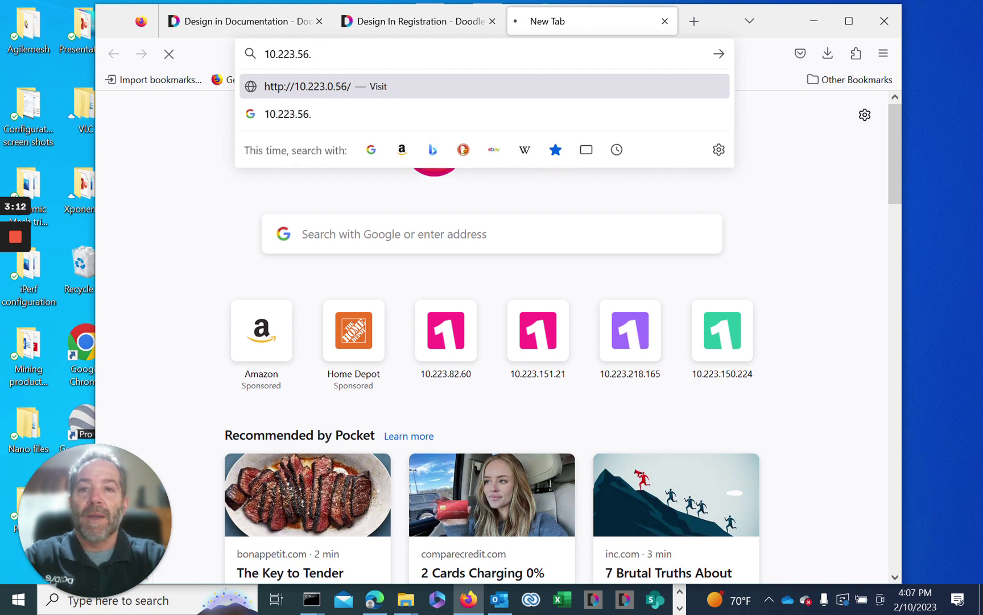
pyautogui.write('46.')
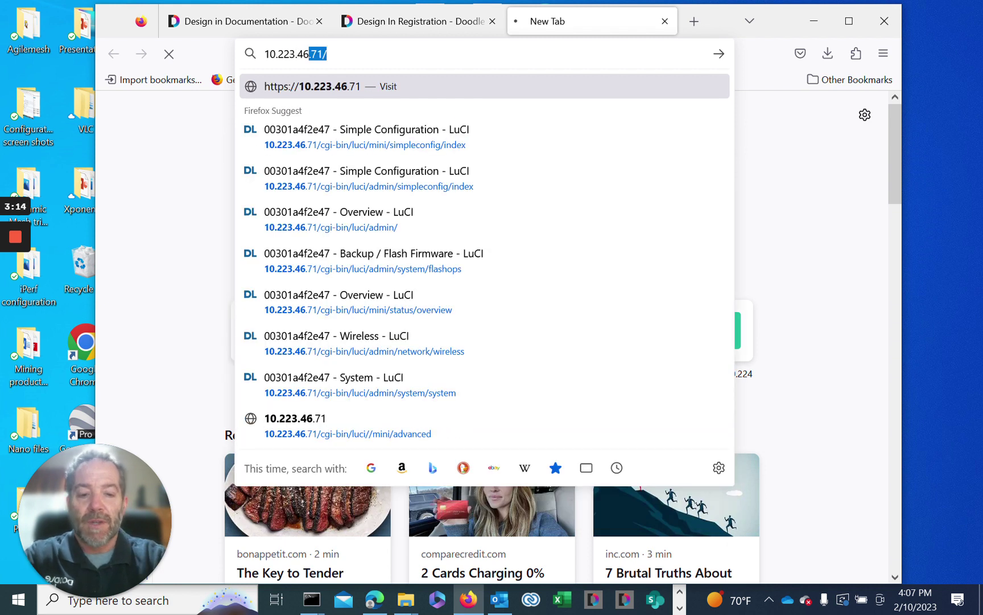
pyautogui.write('71')
pyautogui.press('Return')
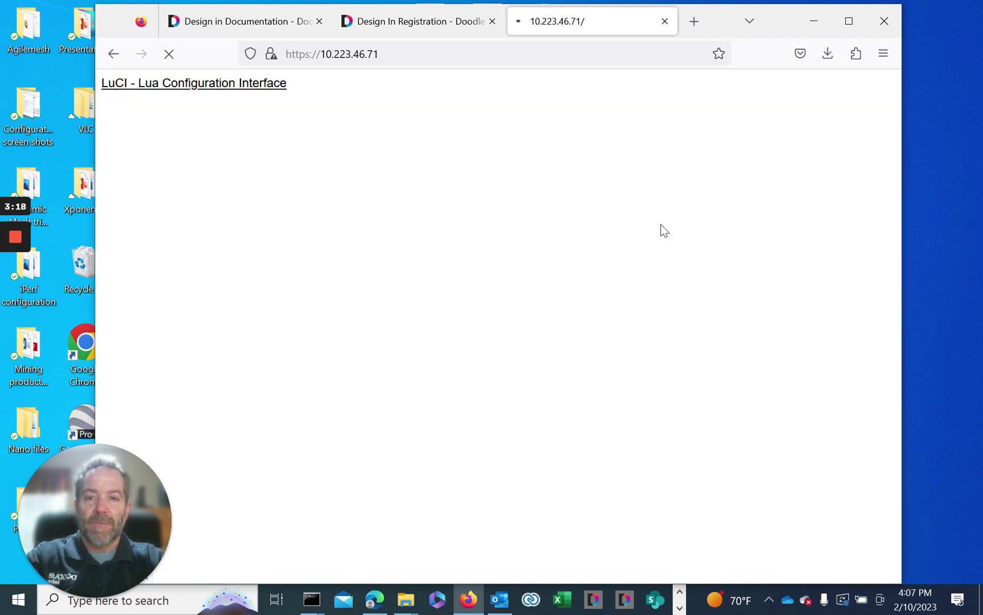
pyautogui.click(850, 21)
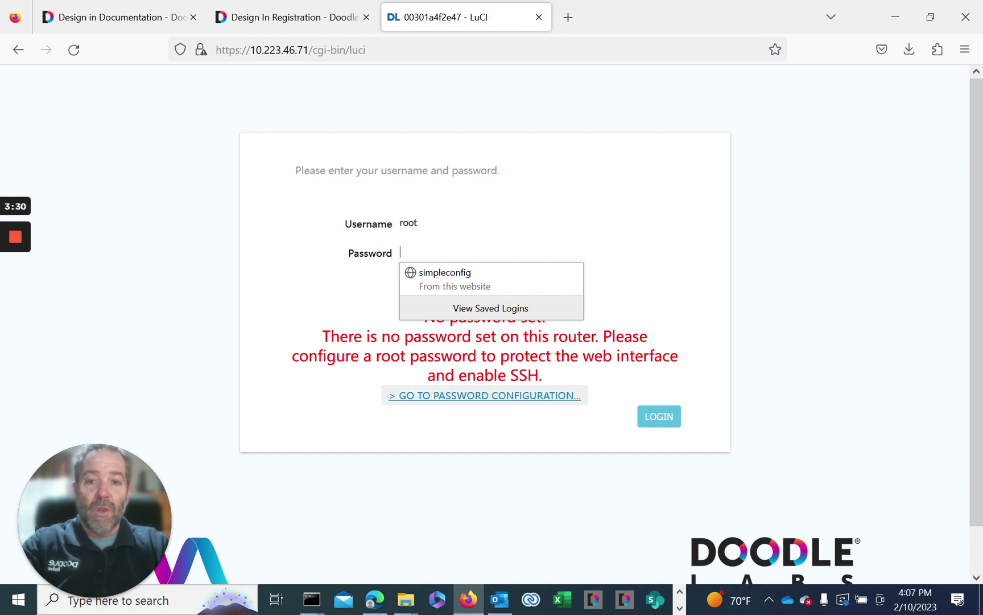
# Dismiss the saved-login suggestions and log in as root with an empty password.
pyautogui.press('Escape')
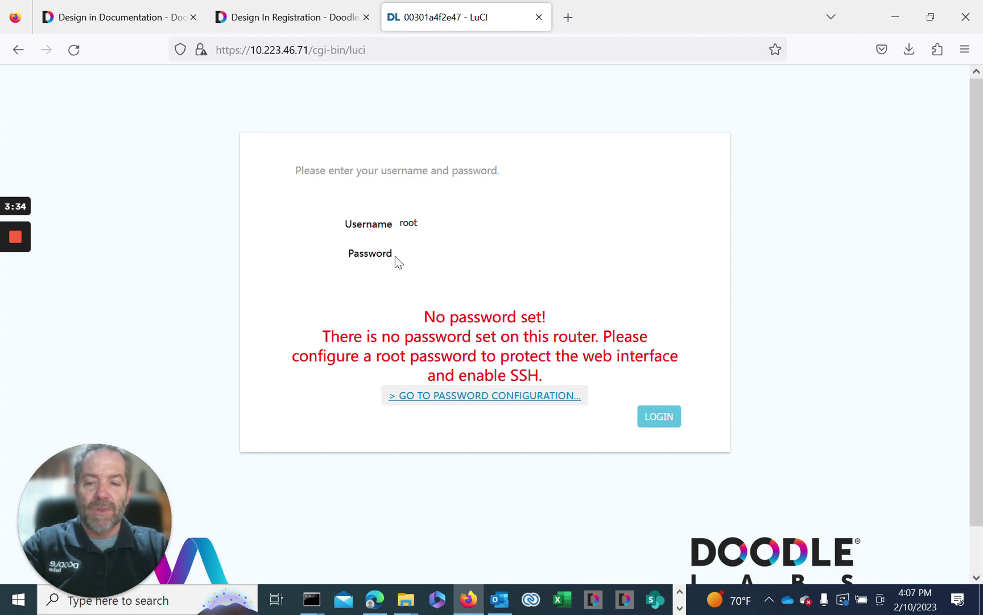
pyautogui.click(655, 418)
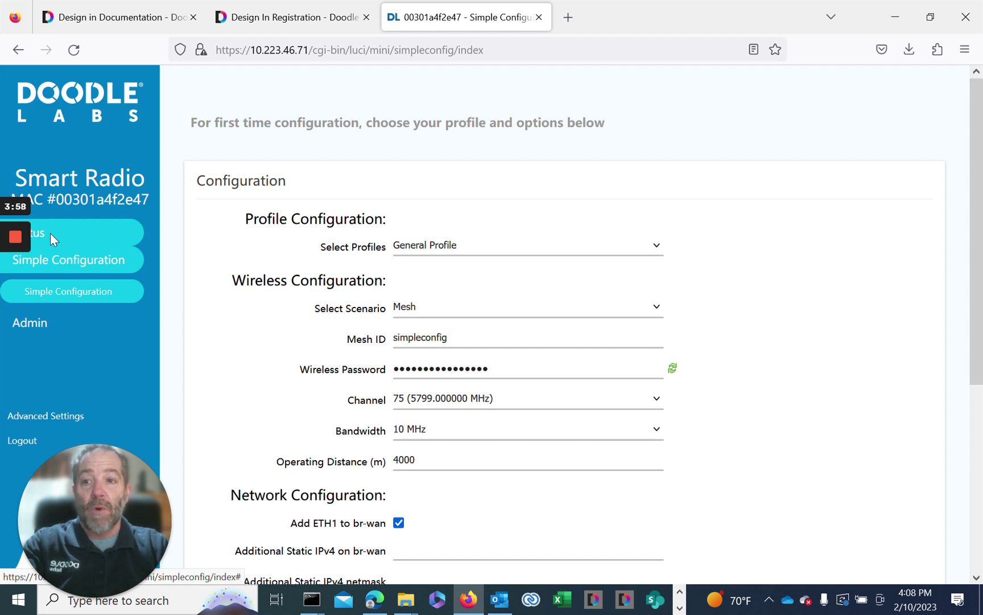
# Open Status > Overview and confirm the RM-5800-2J-X runs firmware-2022-10.
pyautogui.click(50, 232)
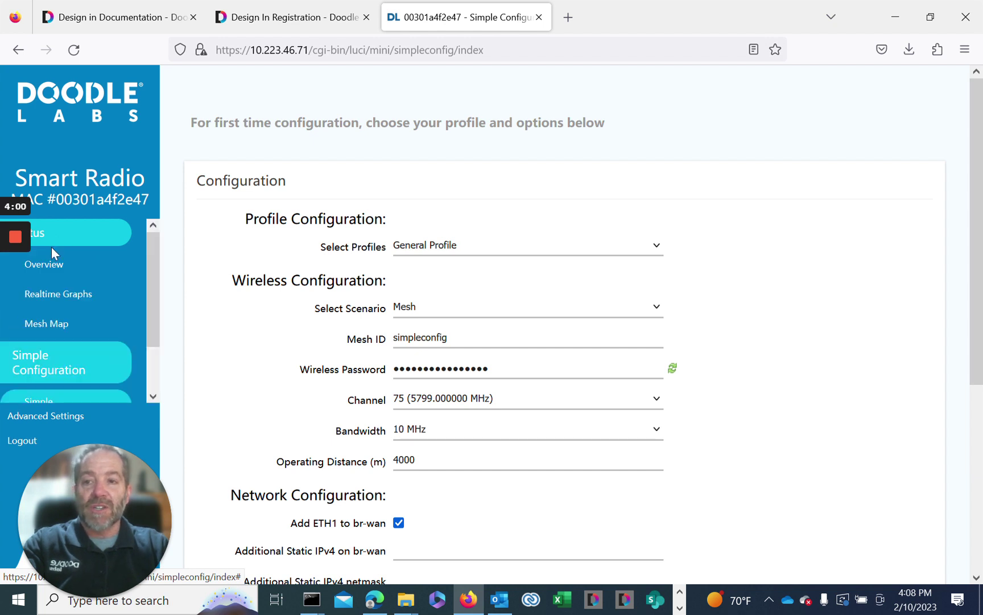
pyautogui.click(48, 265)
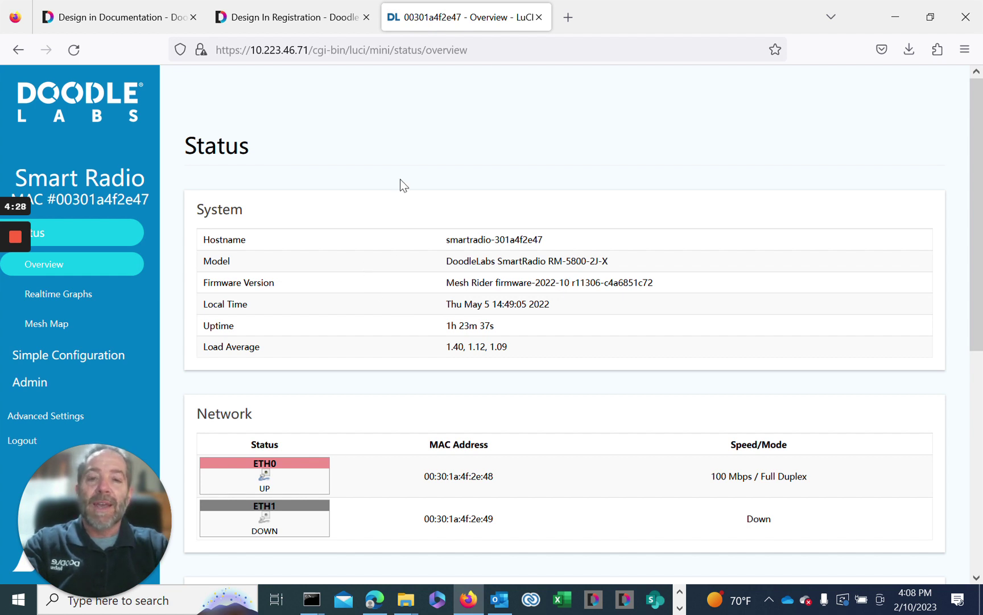
pyautogui.moveTo(126, 504); pyautogui.dragTo(875, 450)
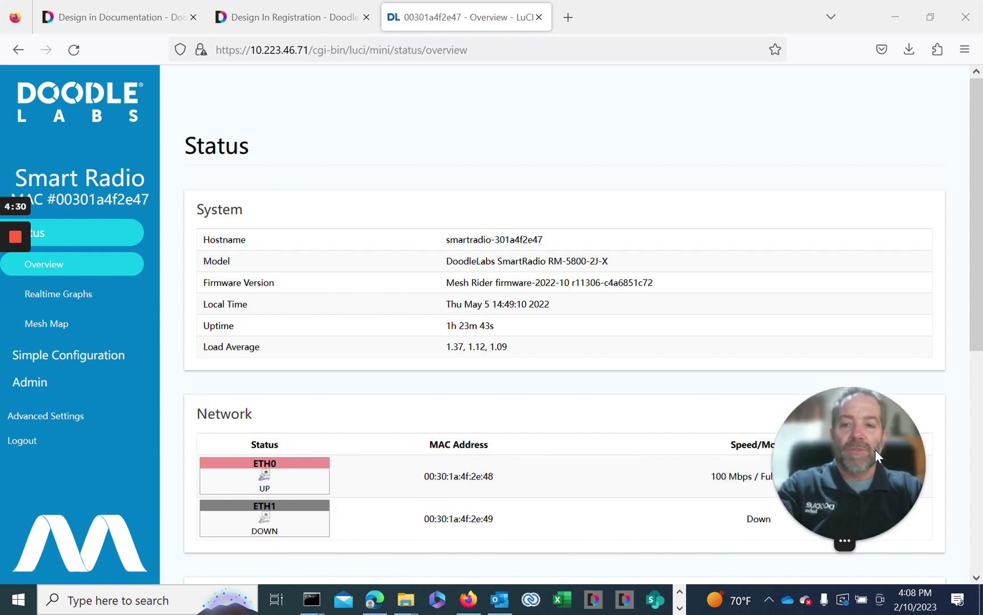
# Switch the sidebar to Advanced Settings and expand its System submenu.
pyautogui.click(45, 419)
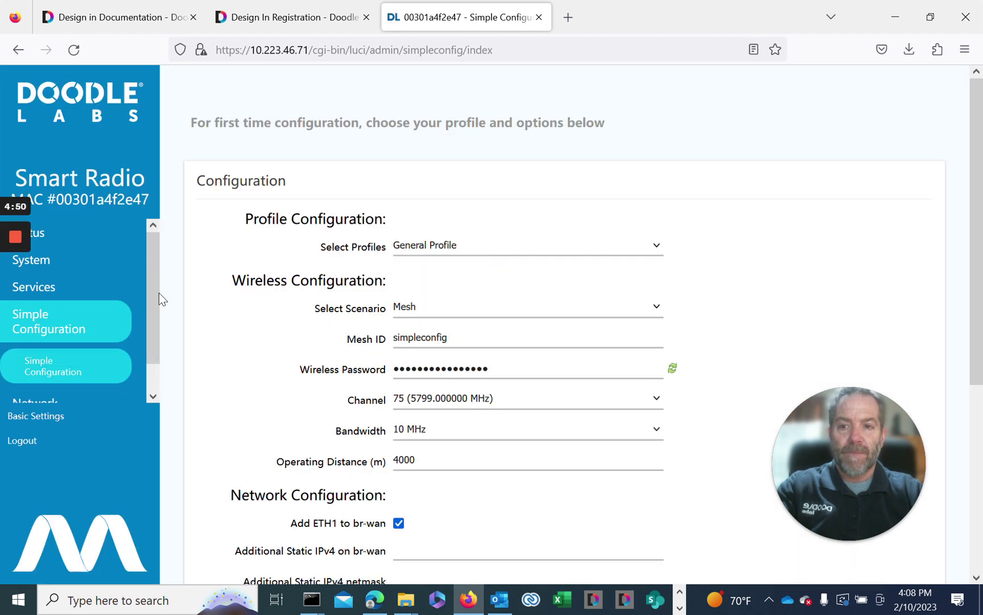
pyautogui.scroll(-1, 150, 331)
pyautogui.scroll(1, 157, 295)
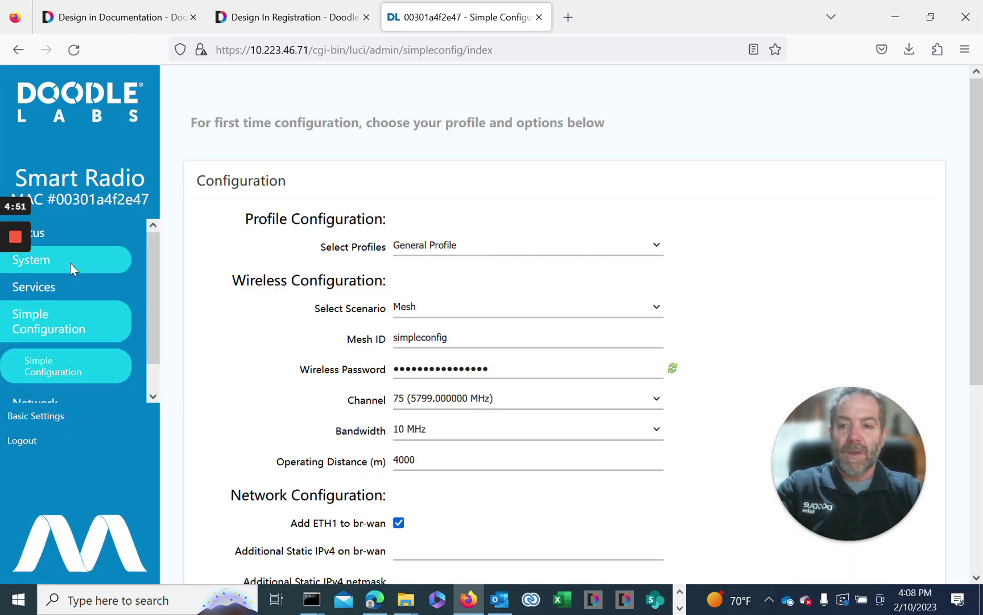
pyautogui.click(64, 262)
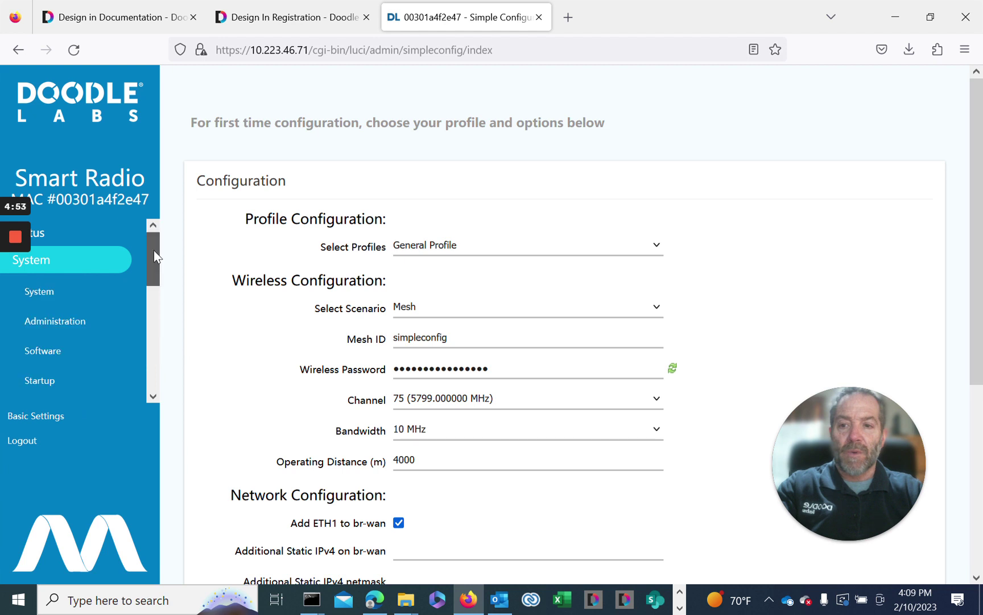
pyautogui.scroll(-5, 153, 250)
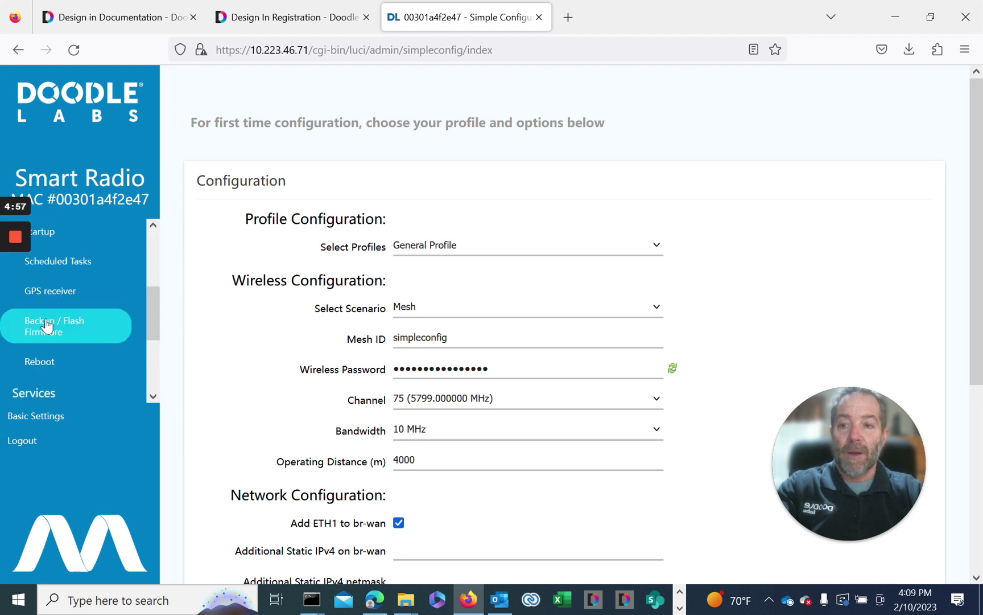
# On Backup / Flash Firmware, leave Keep settings unchecked and choose a firmware image to upload.
pyautogui.click(47, 326)
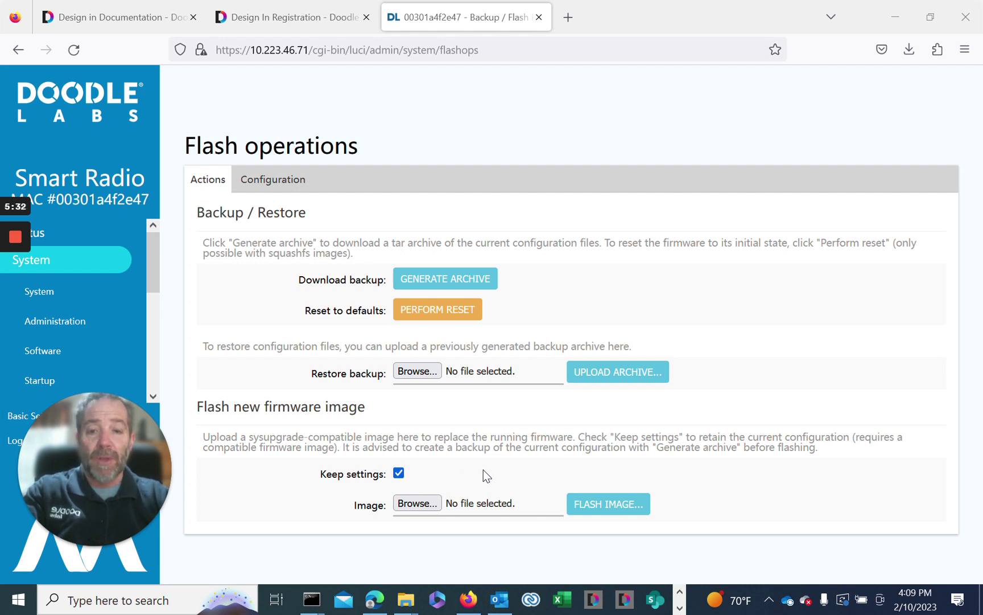
pyautogui.click(398, 474)
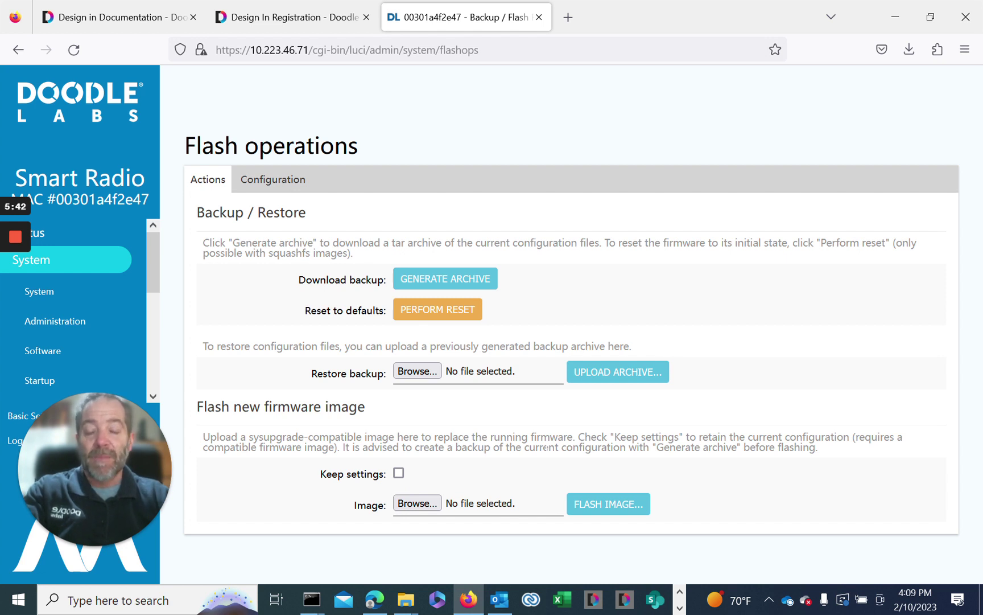
pyautogui.click(399, 472)
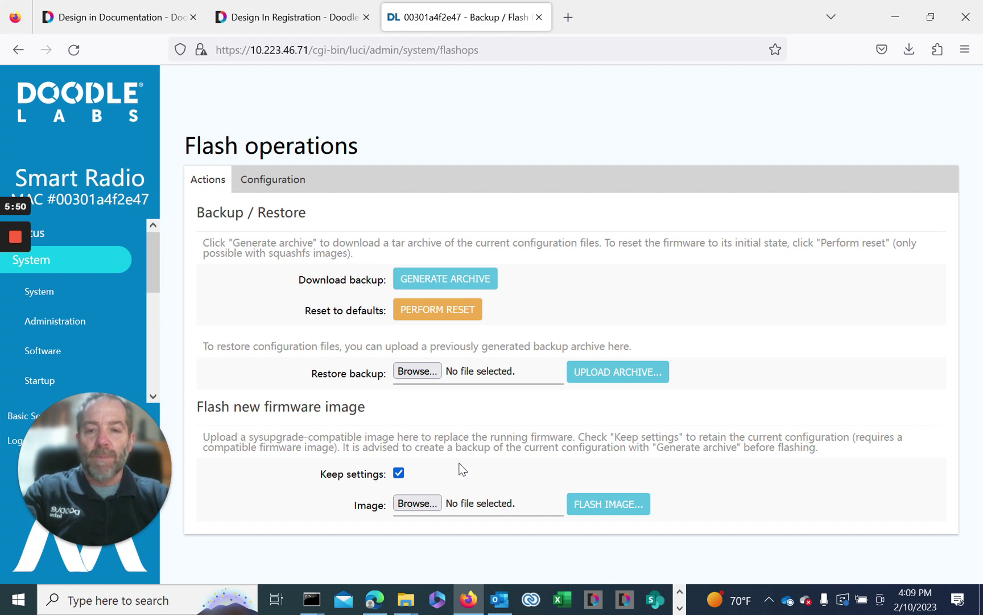
pyautogui.click(399, 474)
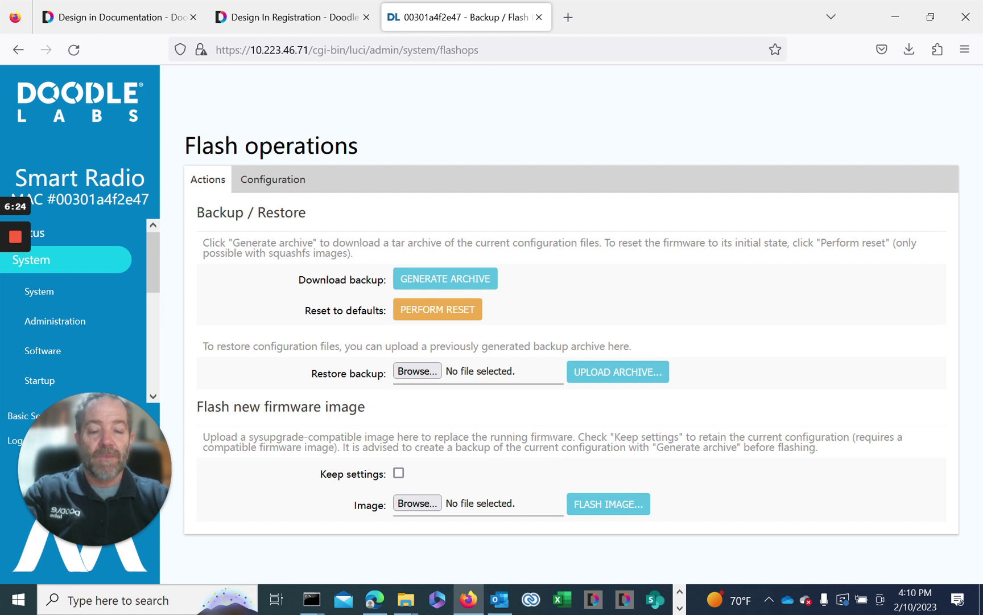
pyautogui.click(404, 505)
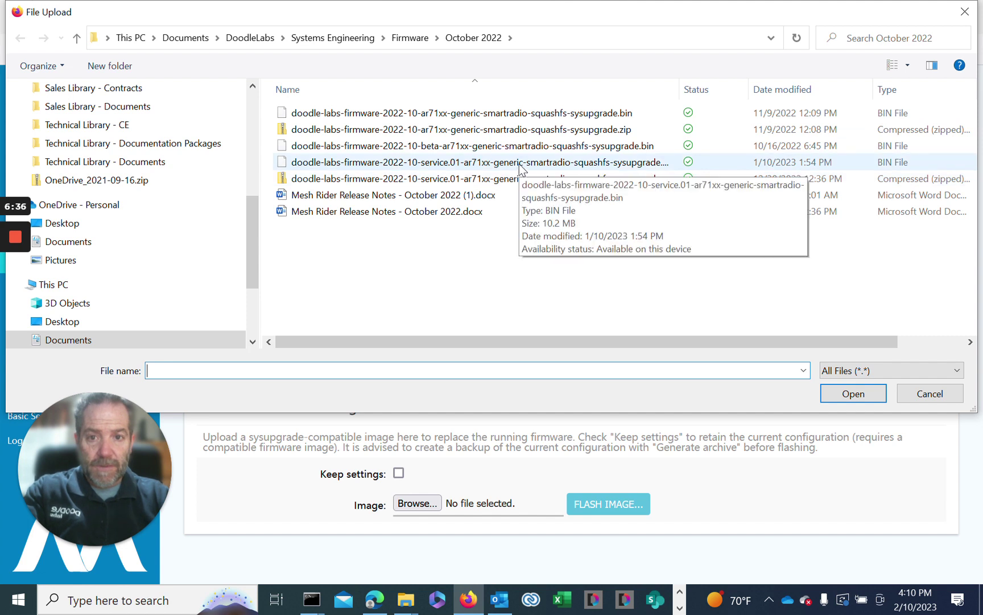
# Upload the service.01 sysupgrade image and review its MD5, SHA256 checksums and 10.25 MB size.
pyautogui.doubleClick(520, 164)
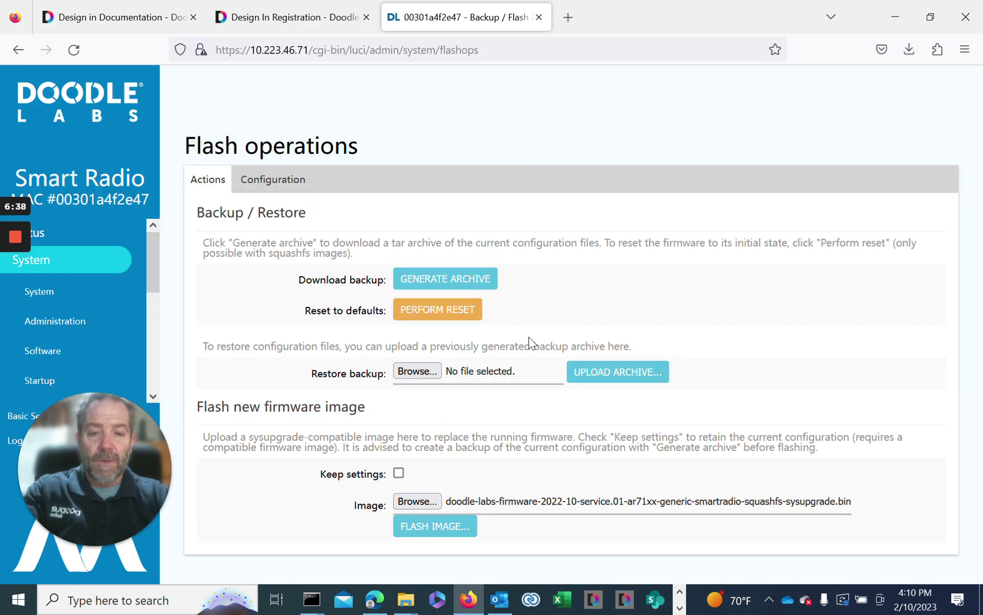
pyautogui.click(425, 528)
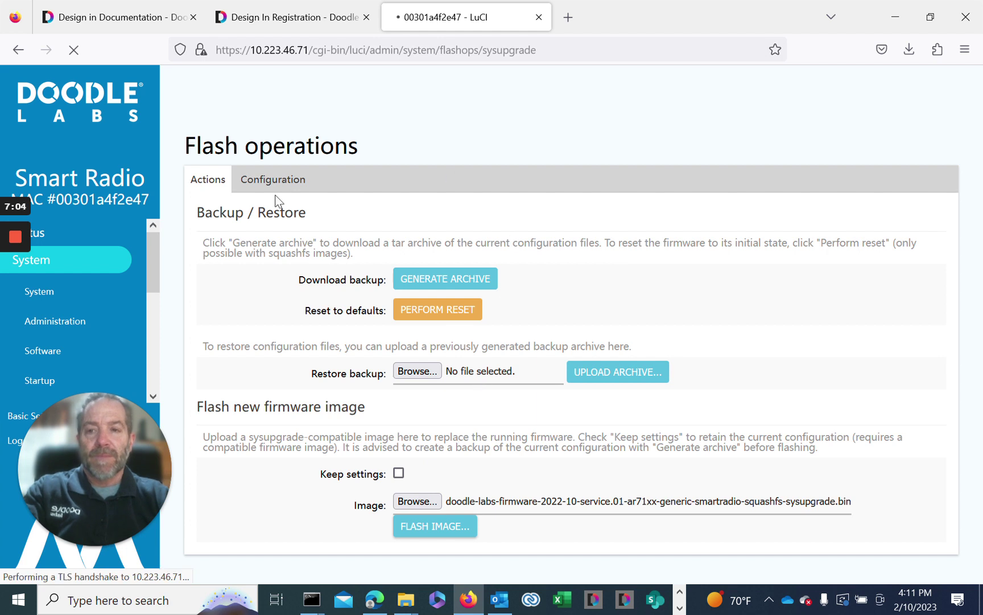
pyautogui.moveTo(28, 230)
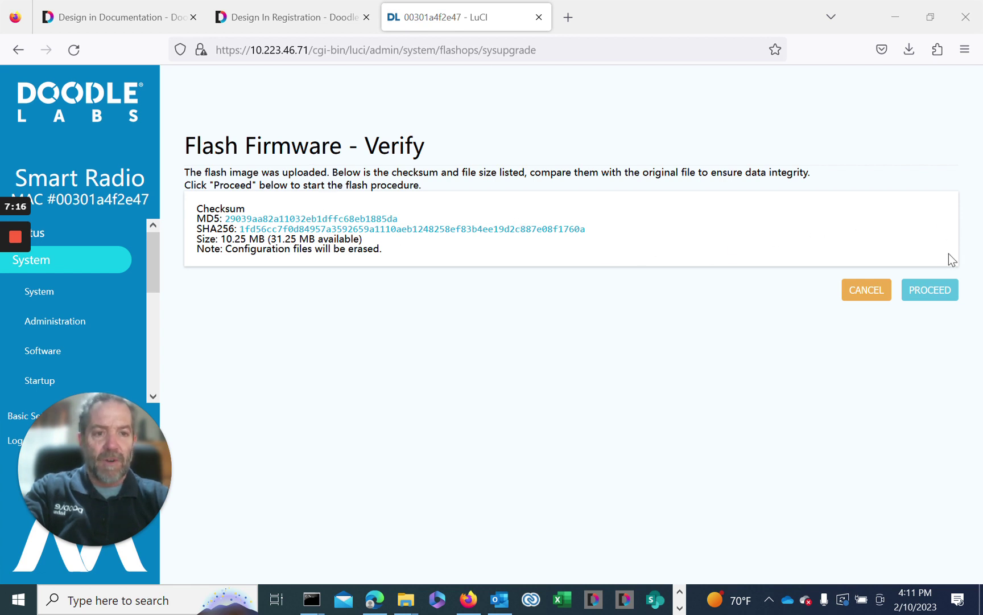
# Proceed with flashing the verified image and bring up the Command Prompt holding the ping command.
pyautogui.click(934, 292)
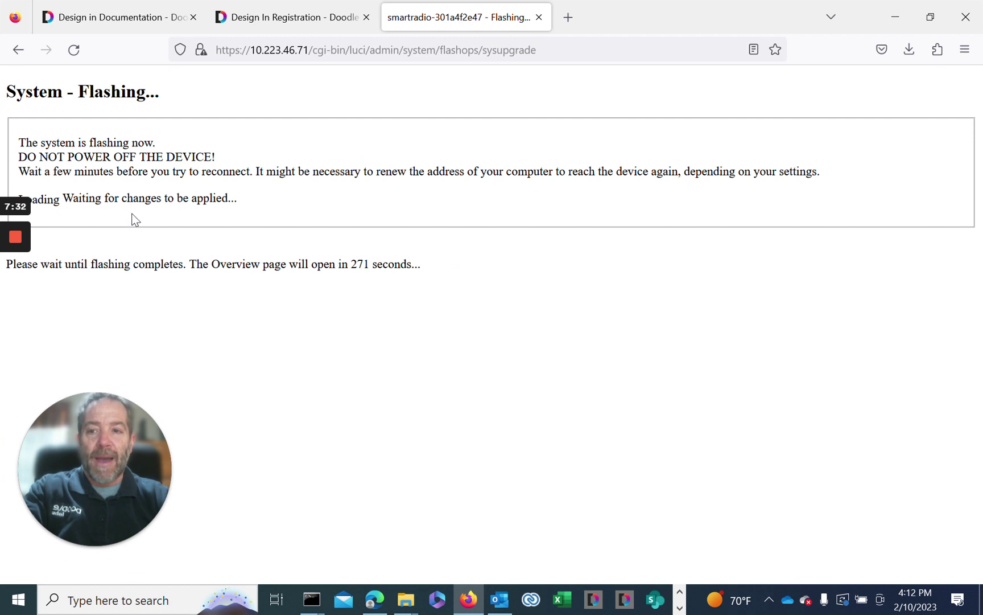
pyautogui.moveTo(17, 263)
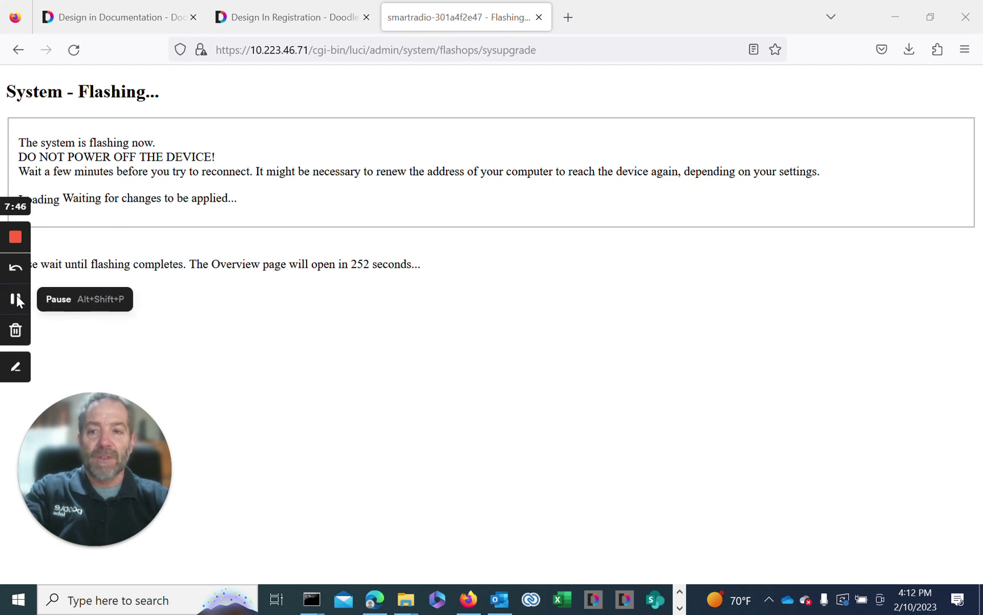
pyautogui.click(16, 298)
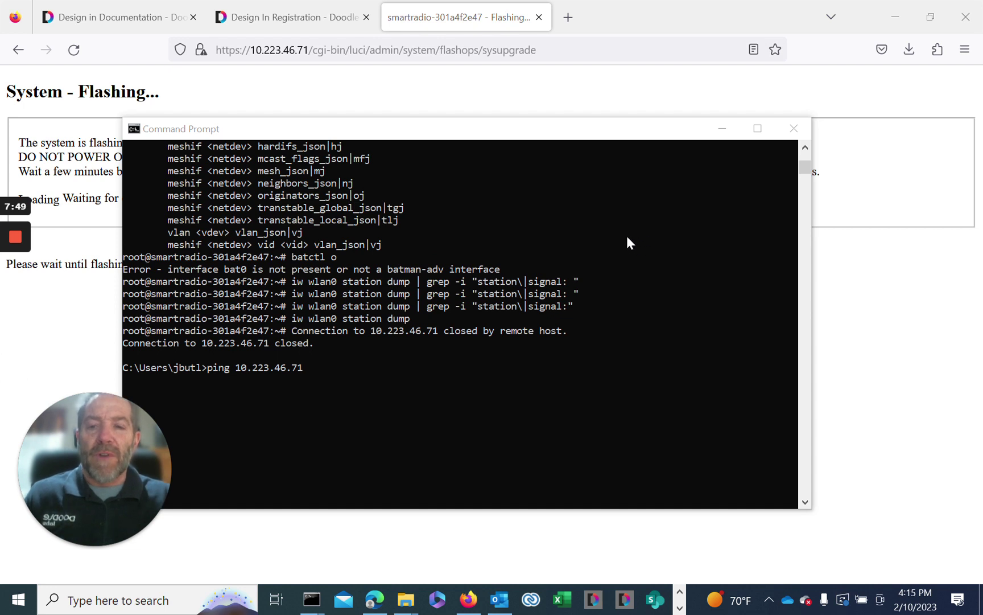
# Run a continuous ping -t to 10.223.46.71, then hide the Command Prompt.
pyautogui.click(315, 369)
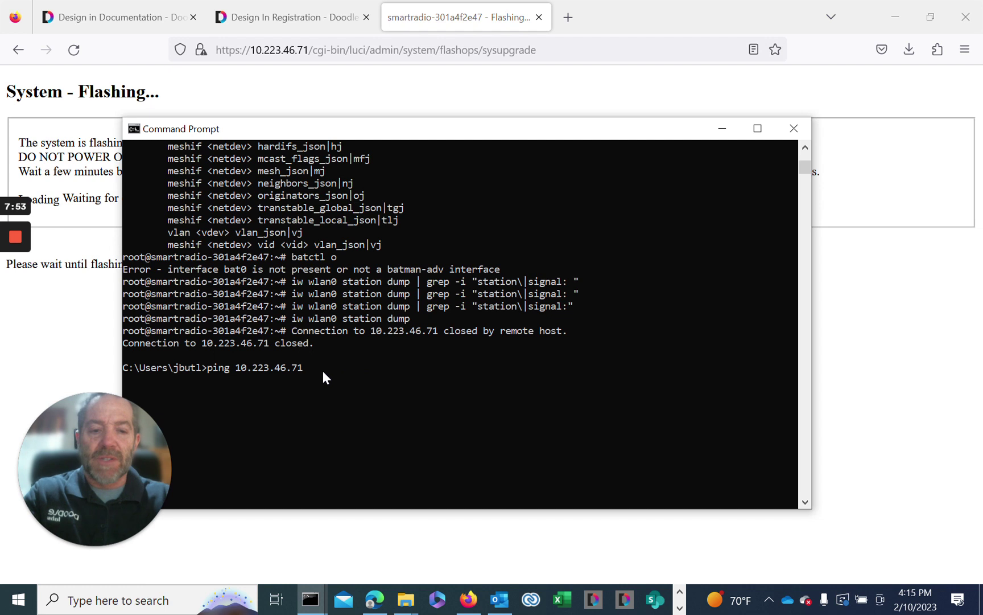
pyautogui.write('-t')
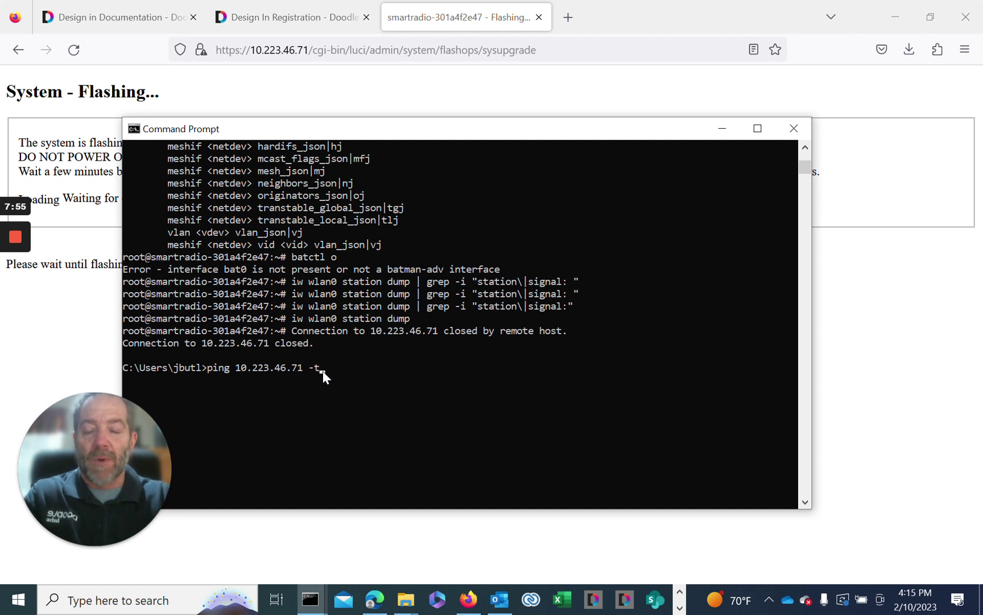
pyautogui.press('Return')
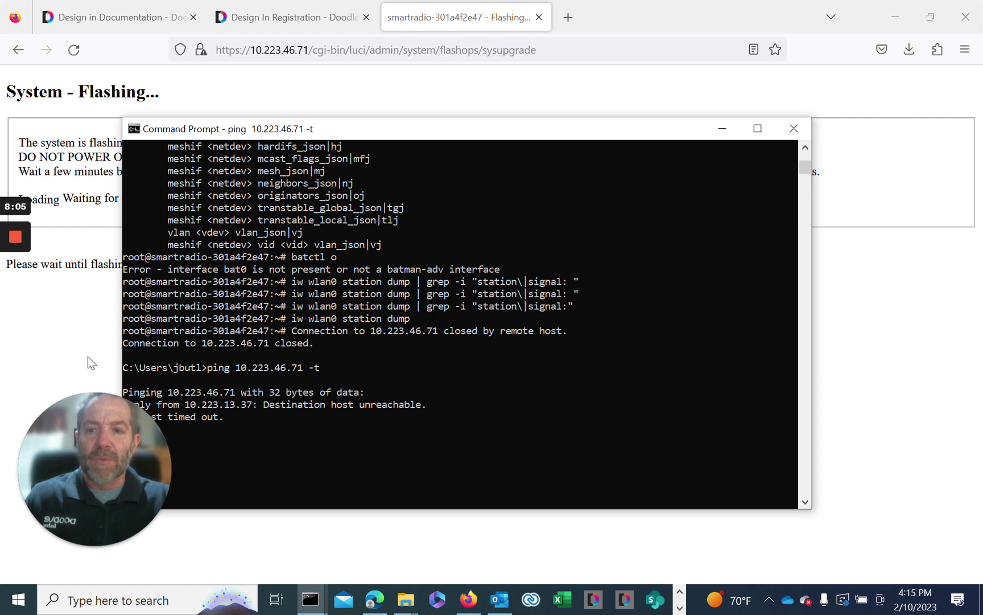
pyautogui.moveTo(8, 310)
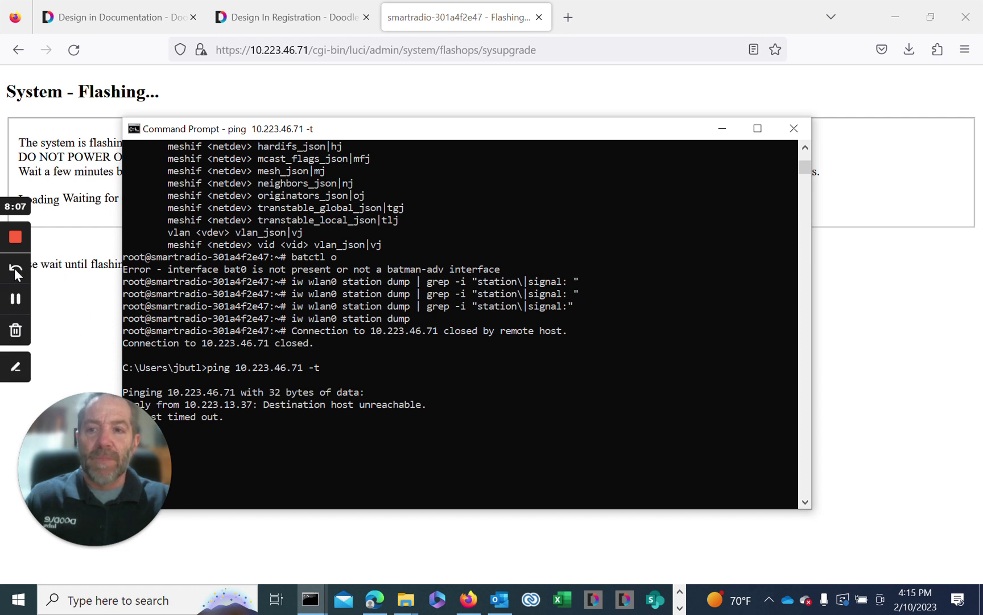
pyautogui.click(15, 298)
pyautogui.click(16, 298)
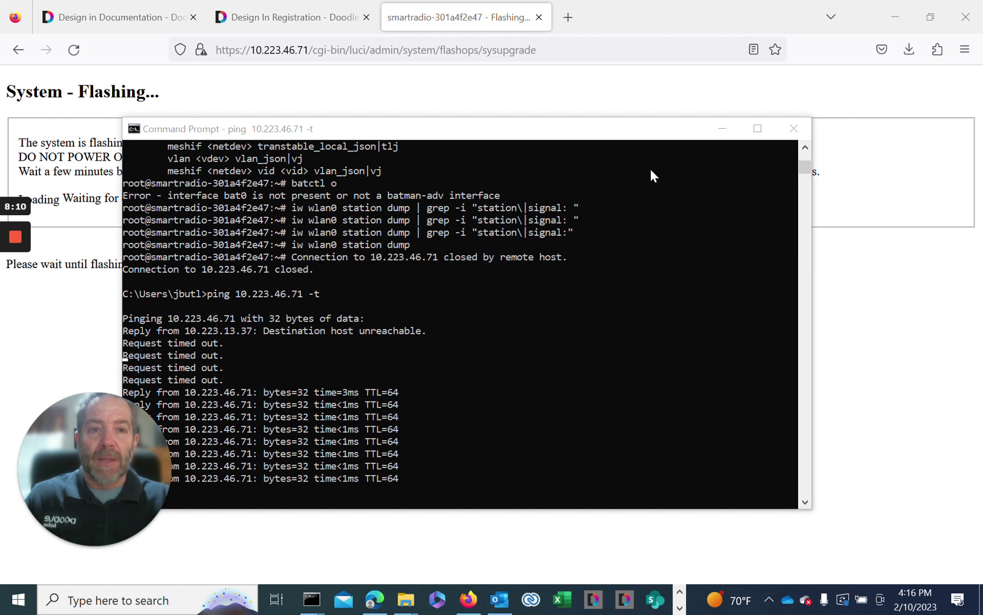
pyautogui.click(723, 129)
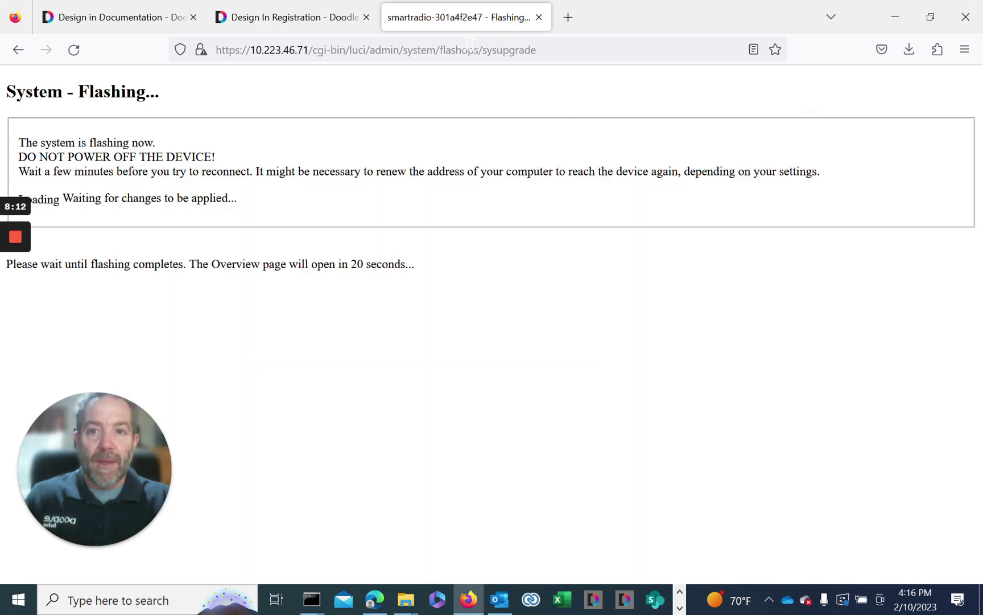
# Trim the address bar path back toward the radio's IP and load it.
pyautogui.click(355, 50)
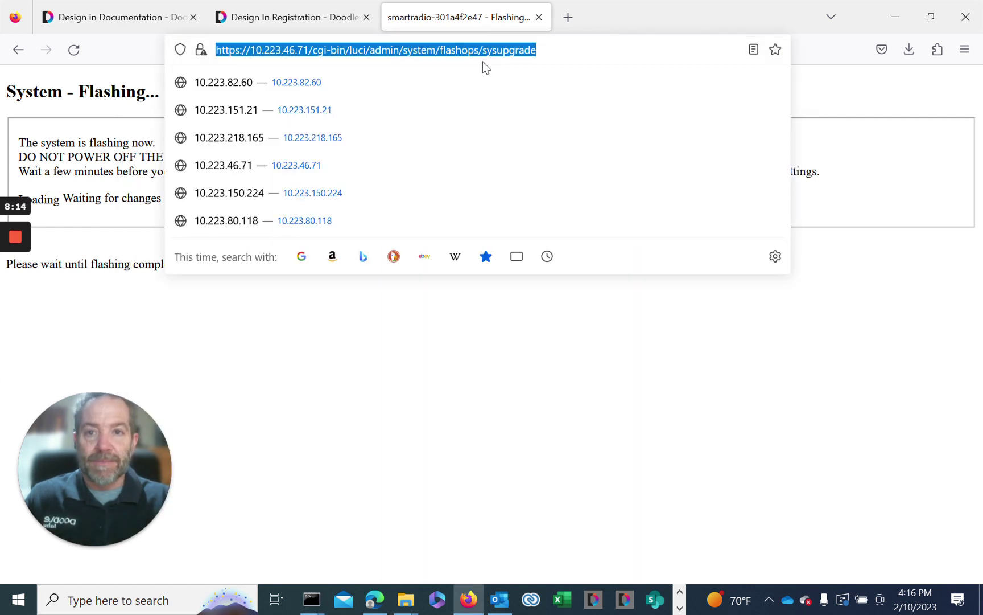
pyautogui.click(524, 51)
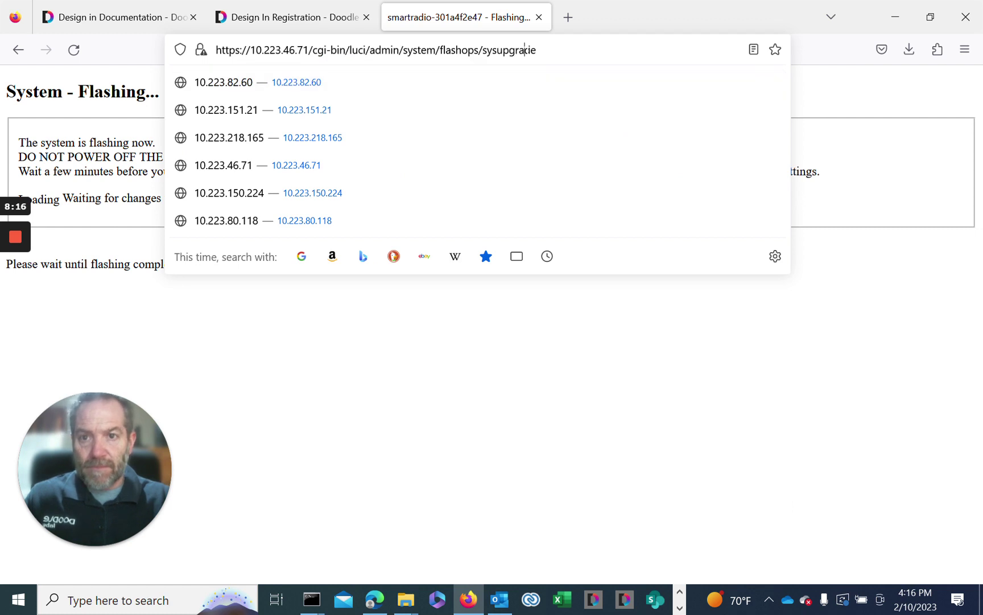
pyautogui.press('BackSpace')
pyautogui.press('BackSpace')
pyautogui.press('BackSpace')
pyautogui.press('BackSpace')
pyautogui.press('BackSpace')
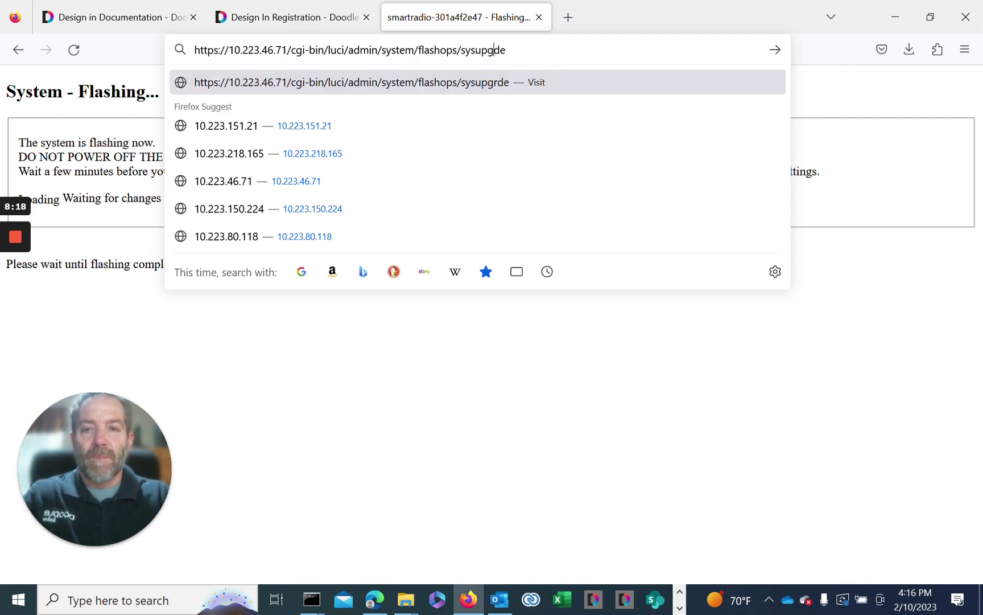
pyautogui.press('BackSpace')
pyautogui.press('BackSpace')
pyautogui.press('BackSpace')
pyautogui.press('BackSpace')
pyautogui.press('BackSpace')
pyautogui.press('BackSpace')
pyautogui.press('BackSpace')
pyautogui.press('BackSpace')
pyautogui.press('BackSpace')
pyautogui.press('BackSpace')
pyautogui.press('BackSpace')
pyautogui.press('BackSpace')
pyautogui.press('BackSpace')
pyautogui.press('BackSpace')
pyautogui.press('BackSpace')
pyautogui.press('BackSpace')
pyautogui.press('BackSpace')
pyautogui.press('BackSpace')
pyautogui.press('BackSpace')
pyautogui.press('BackSpace')
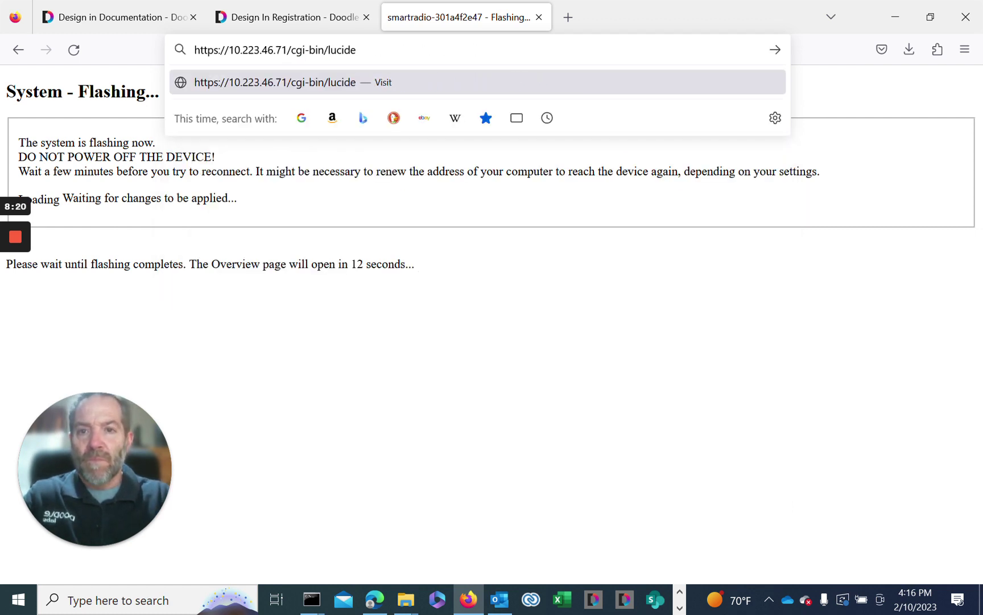
pyautogui.press('BackSpace')
pyautogui.press('BackSpace')
pyautogui.press('BackSpace')
pyautogui.press('BackSpace')
pyautogui.press('BackSpace')
pyautogui.press('BackSpace')
pyautogui.press('BackSpace')
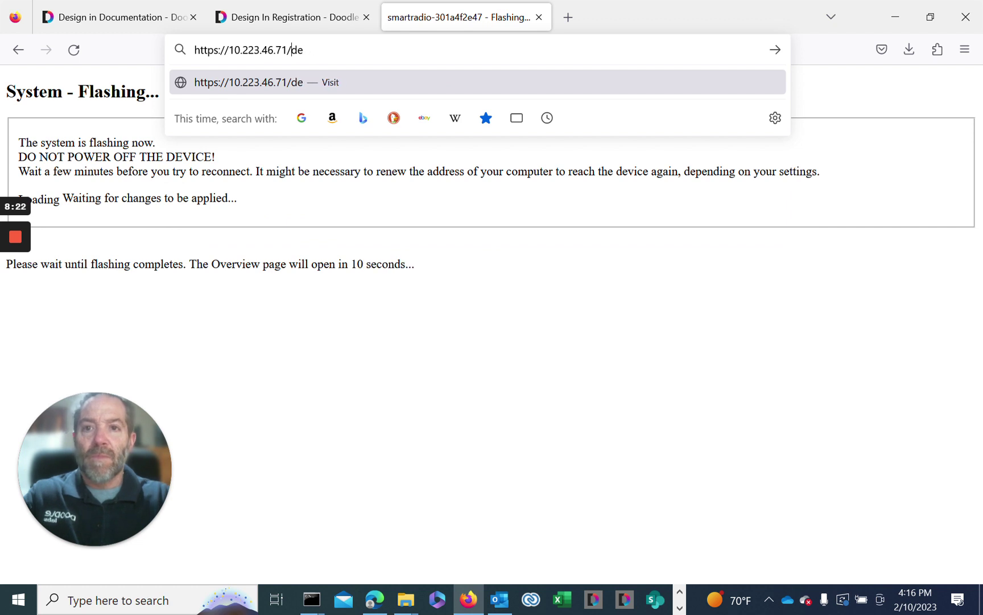
pyautogui.press('Return')
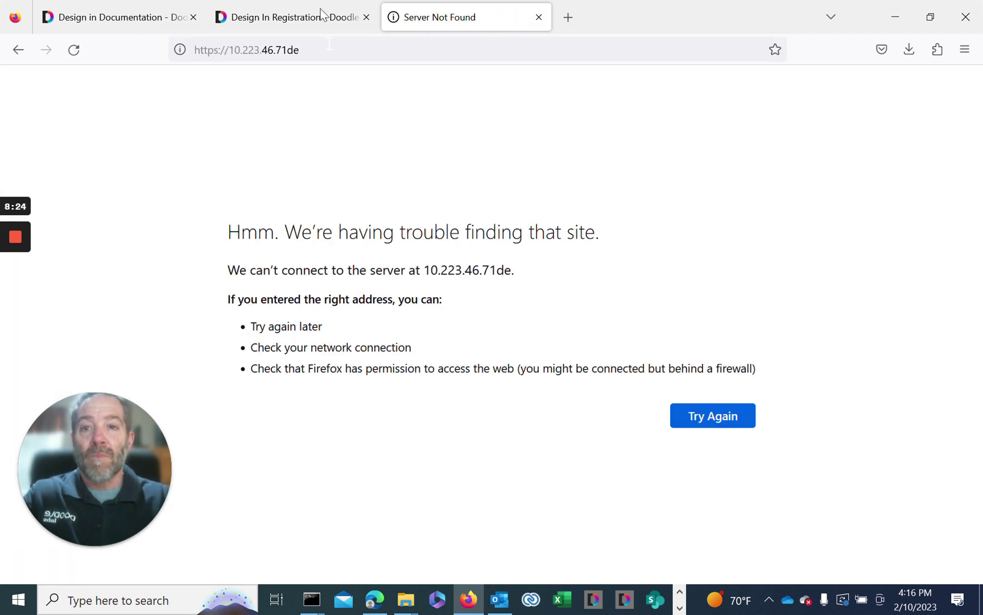
pyautogui.click(292, 51)
pyautogui.click(299, 50)
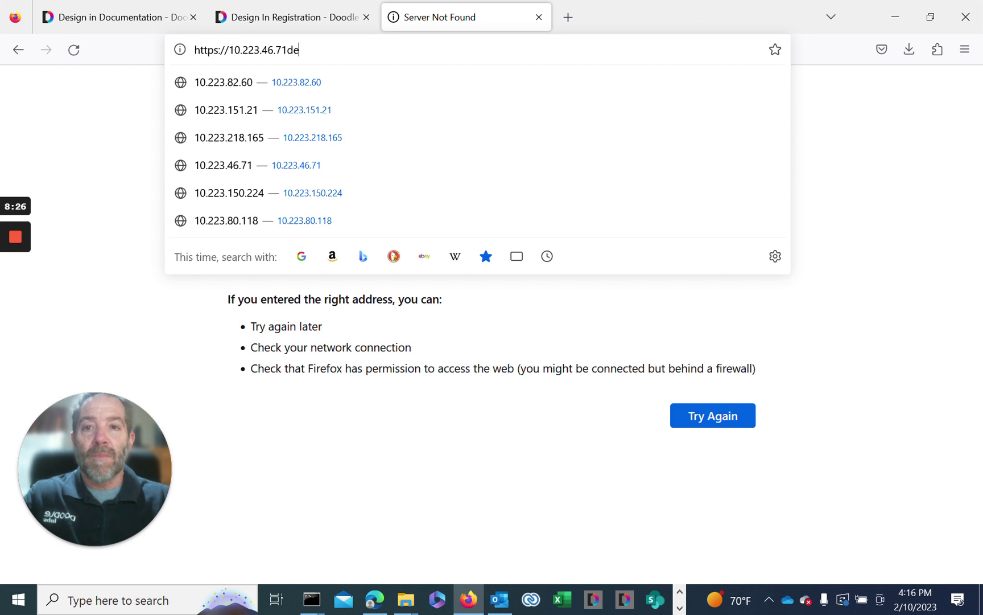
pyautogui.press('BackSpace')
pyautogui.press('BackSpace')
pyautogui.write('\\')
pyautogui.press('Return')
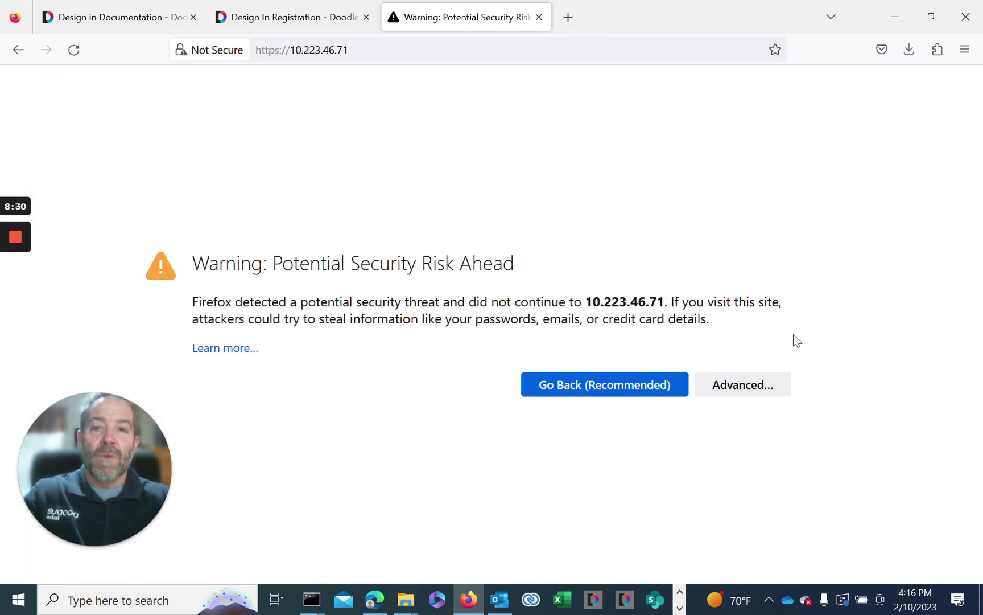
pyautogui.click(731, 385)
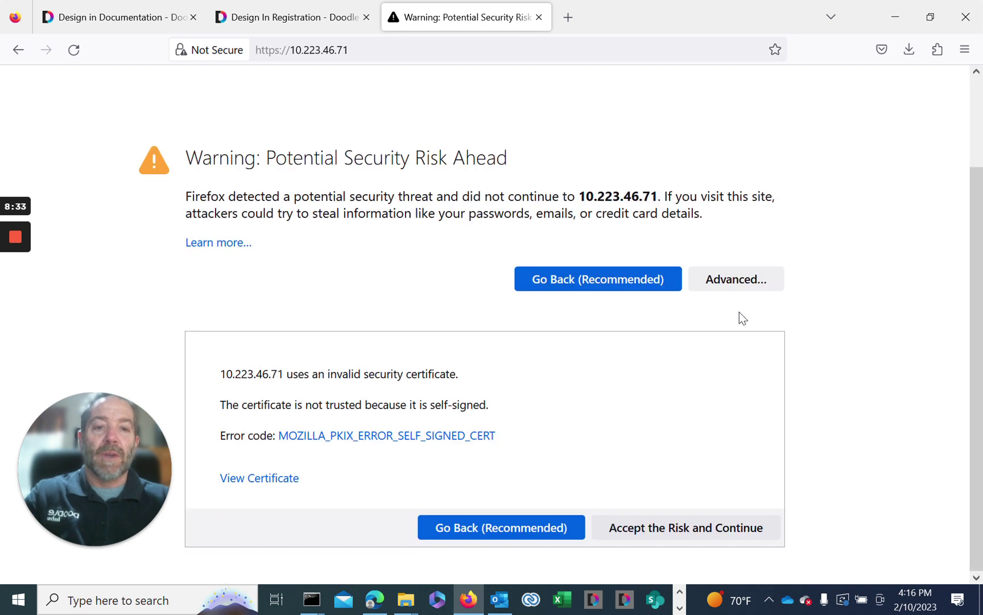
pyautogui.click(687, 527)
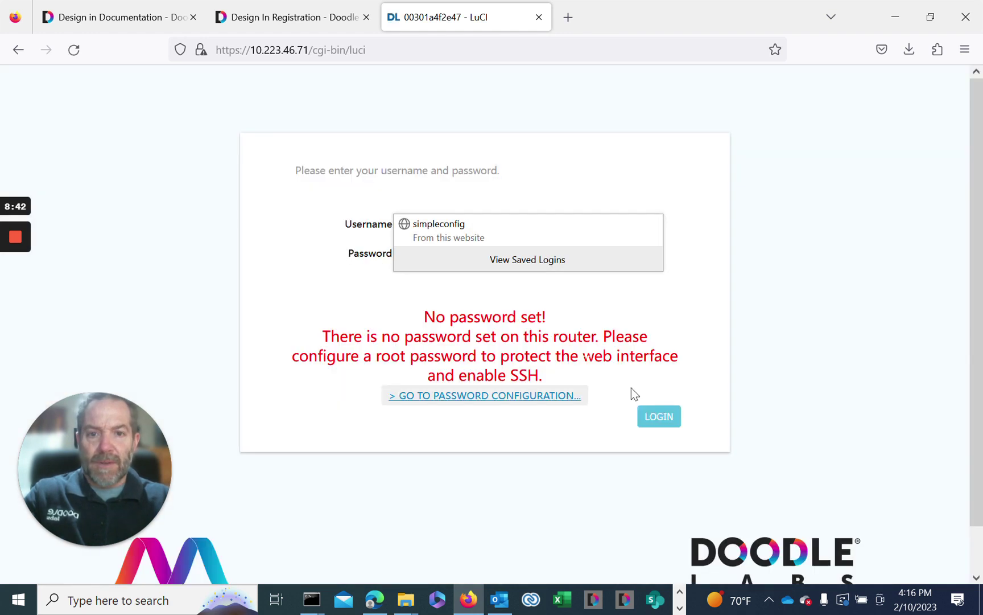
# Log in, confirm Status > Overview shows firmware 2022-10-service.01, then return to PowerPoint.
pyautogui.click(654, 420)
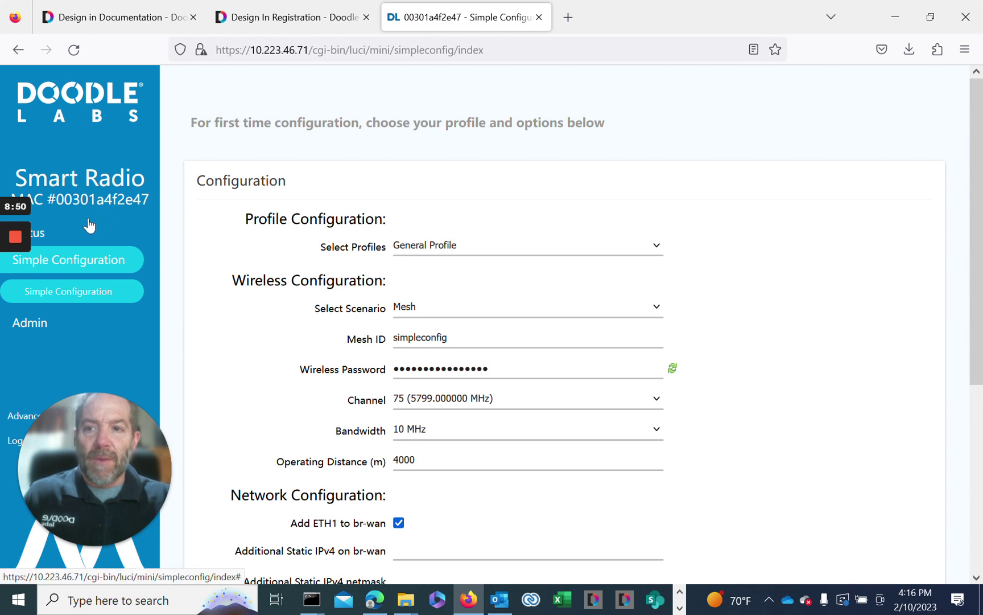
pyautogui.click(73, 229)
pyautogui.click(64, 267)
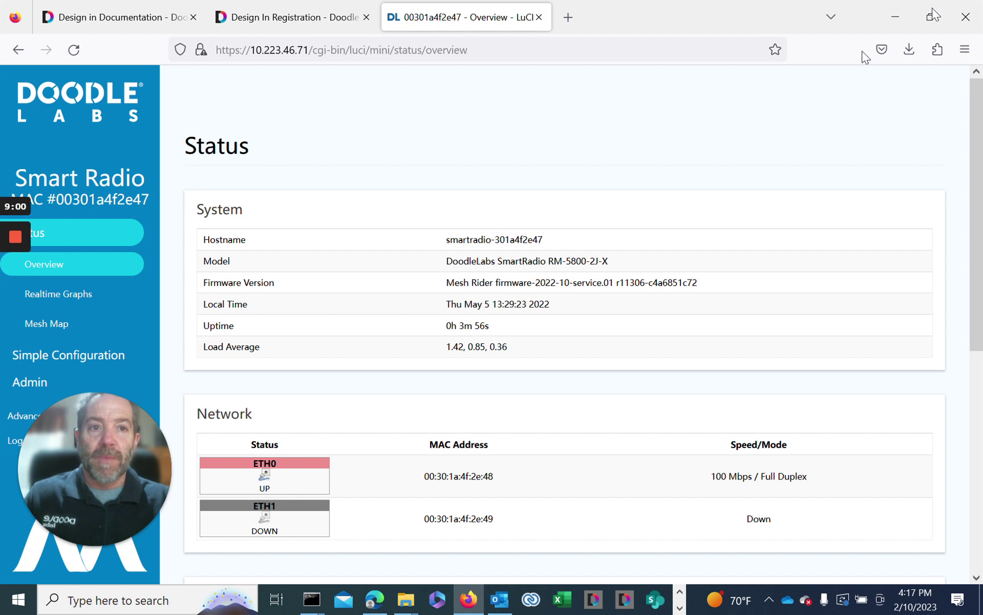
pyautogui.moveTo(15, 273)
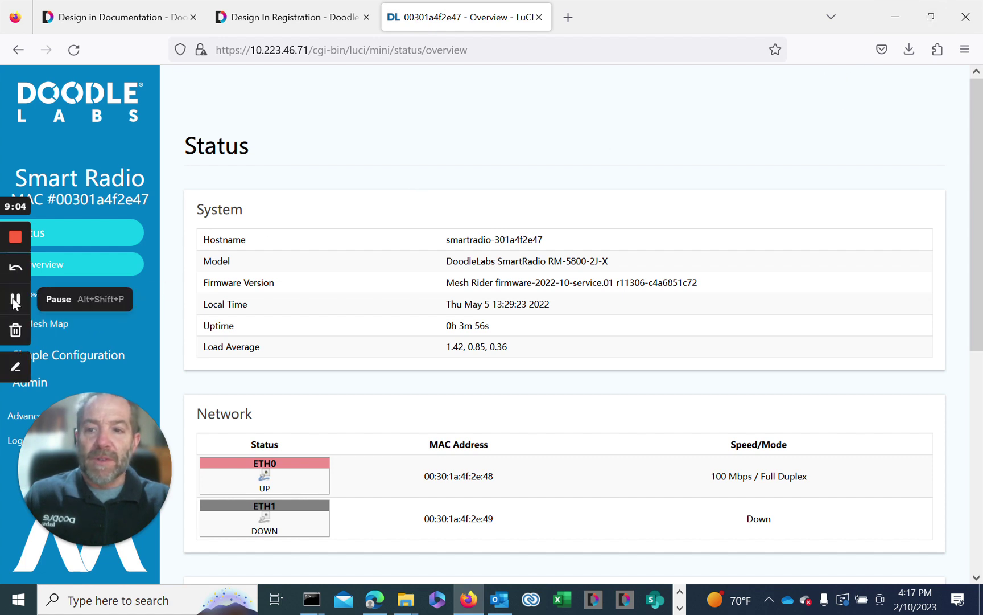
pyautogui.click(15, 300)
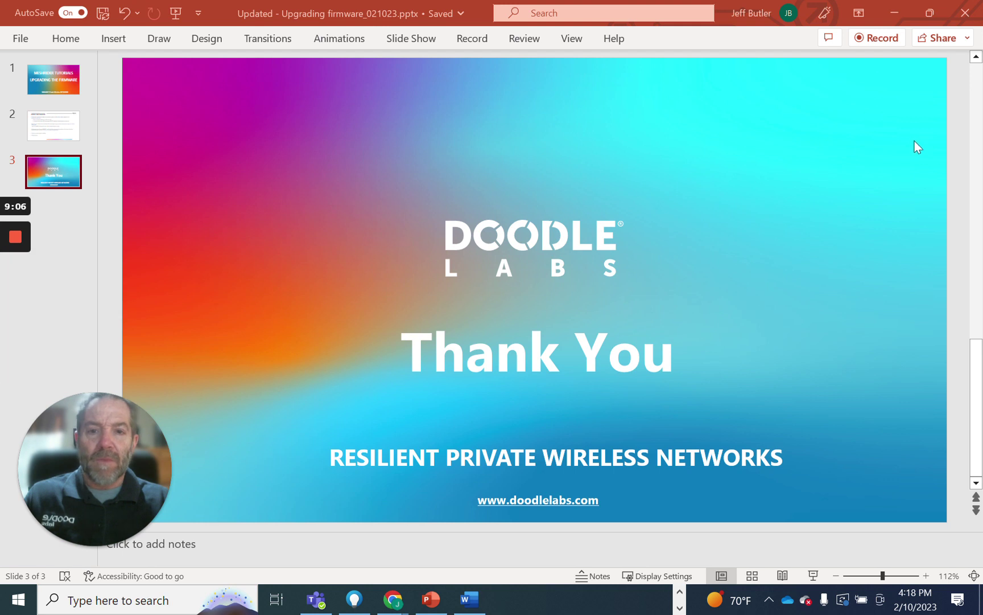